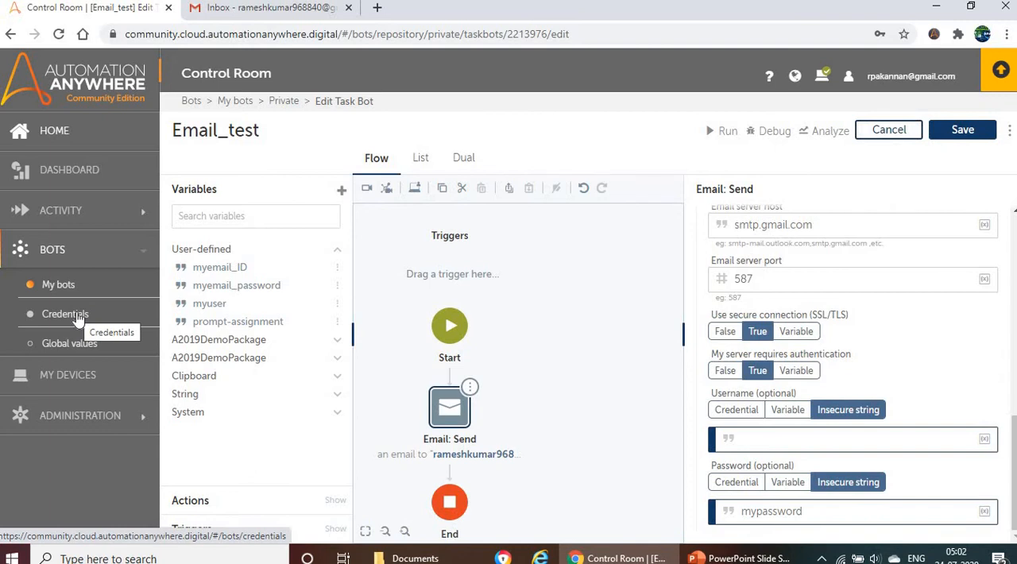
- Leave the Email_test bot without saving its changes and start a new credential
{"action": "left_click", "coordinate": [68, 315]}
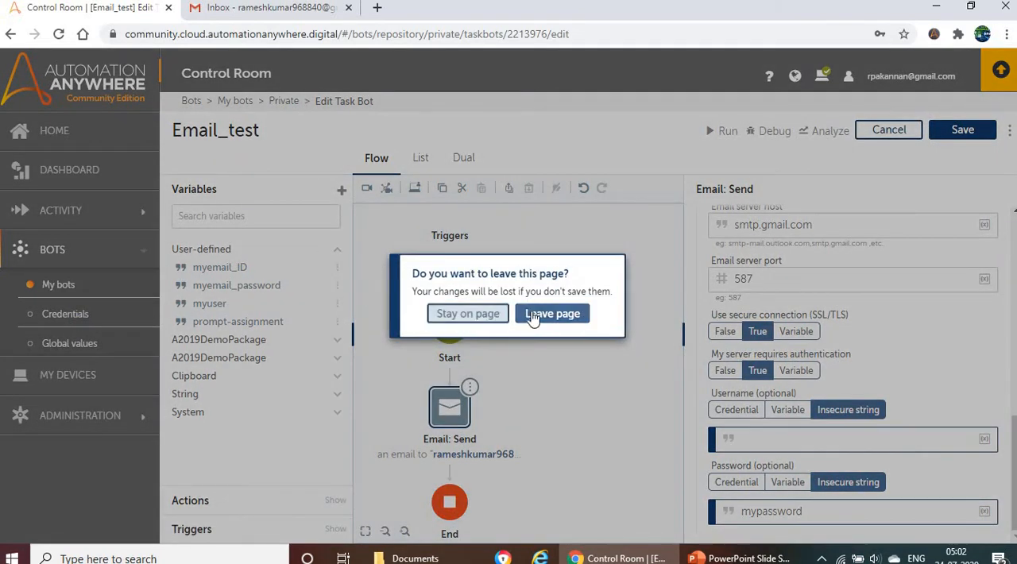
{"action": "left_click", "coordinate": [551, 314]}
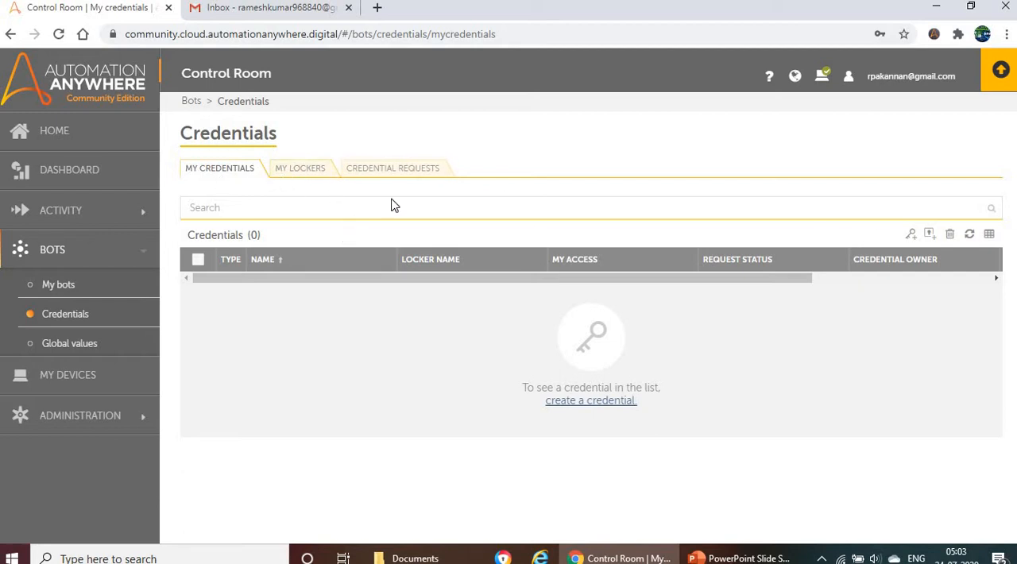
{"action": "left_click", "coordinate": [912, 236]}
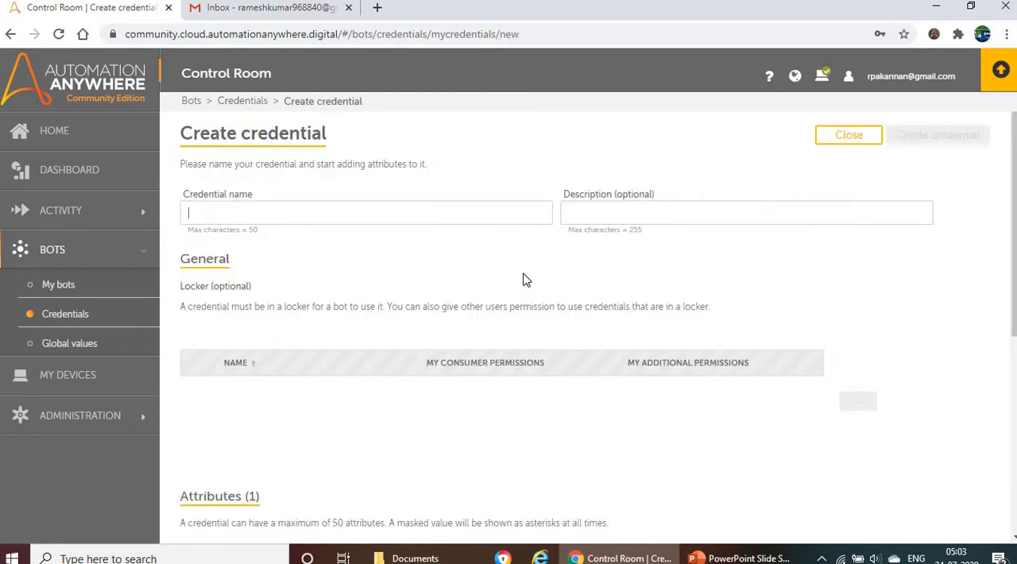
- Name the new credential Credential_email and leave its description empty
{"action": "left_click", "coordinate": [277, 208]}
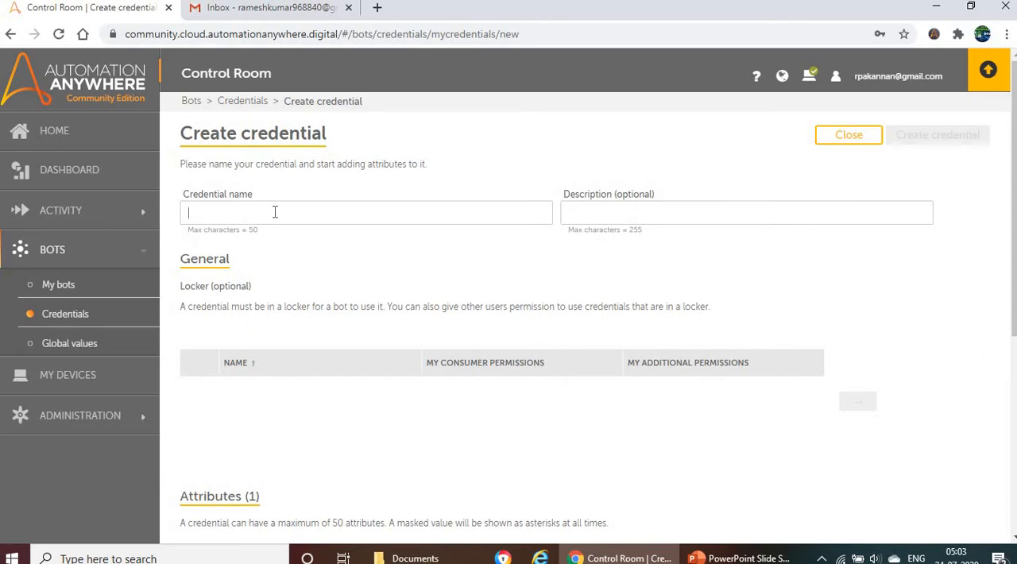
{"action": "type", "text": "C"}
{"action": "type", "text": "fe"}
{"action": "key", "text": "BackSpace"}
{"action": "key", "text": "BackSpace"}
{"action": "type", "text": "redential_email"}
{"action": "left_click", "coordinate": [600, 211]}
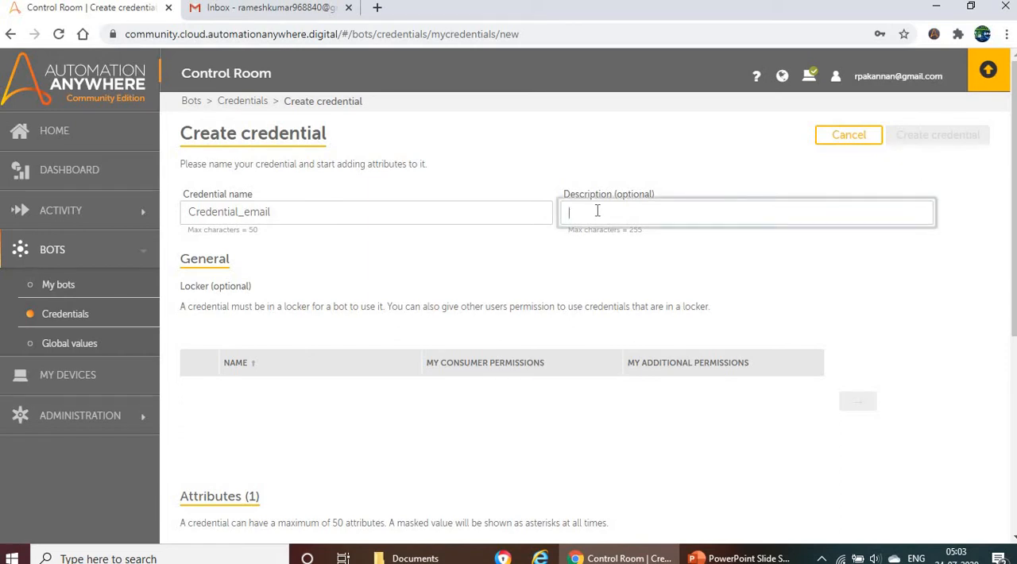
{"action": "left_click", "coordinate": [183, 283]}
{"action": "left_click_drag", "start_coordinate": [210, 291], "coordinate": [370, 318]}
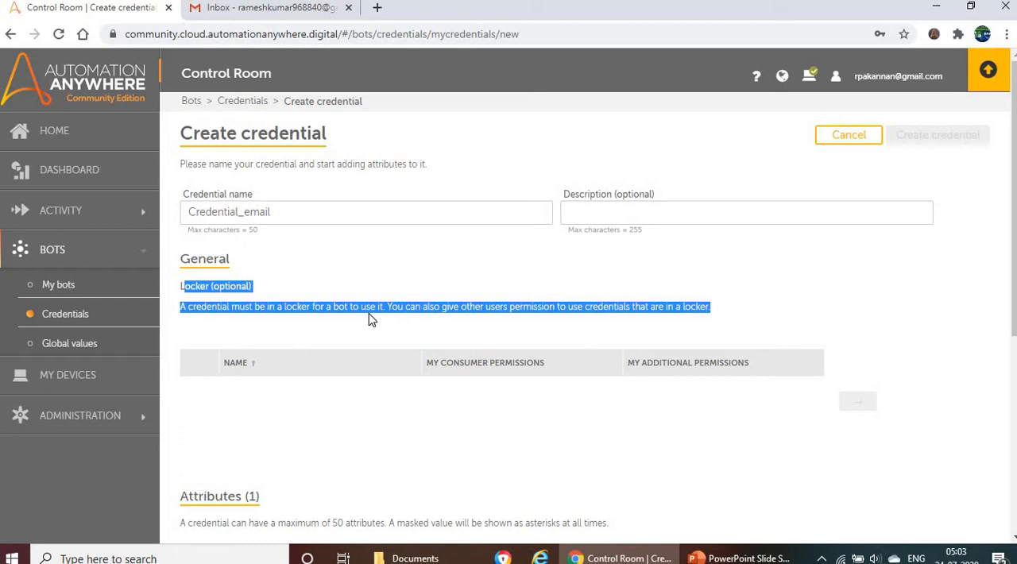
{"action": "left_click", "coordinate": [310, 286]}
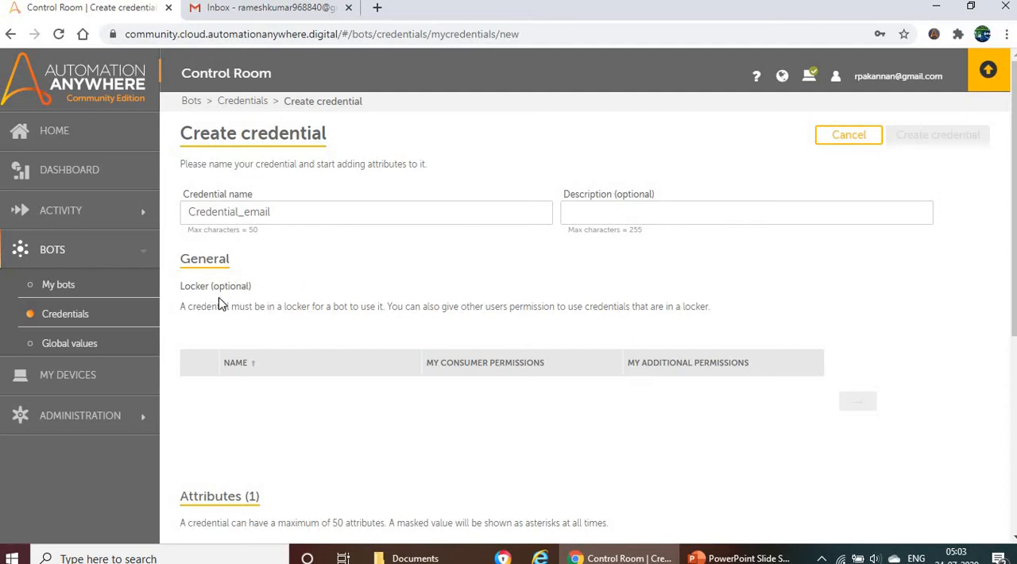
{"action": "triple_click", "coordinate": [430, 307]}
{"action": "left_click_drag", "start_coordinate": [182, 307], "coordinate": [327, 312]}
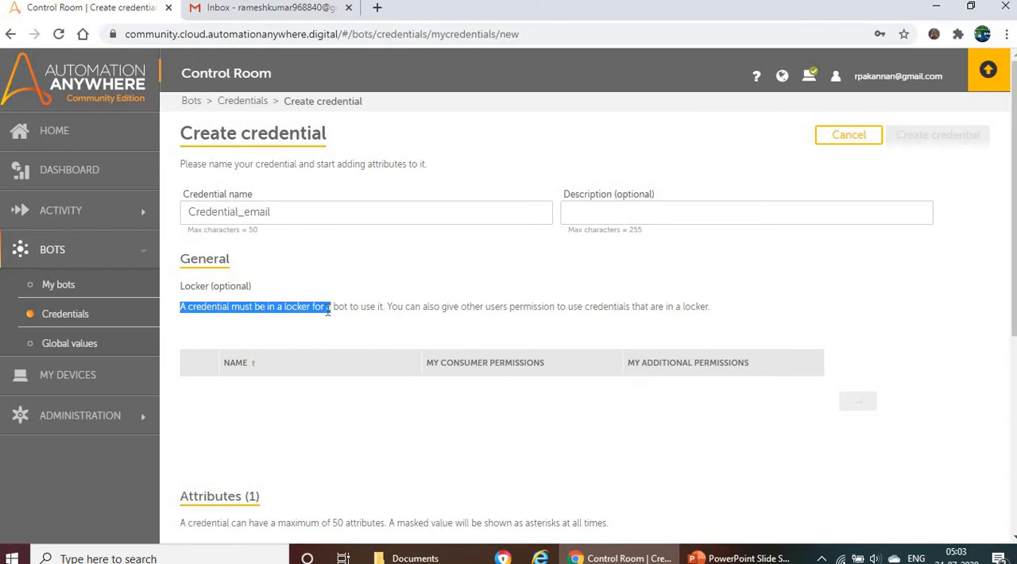
- Name the credential's first attribute myuername and leave its description empty
{"action": "scroll", "coordinate": [301, 131], "scroll_direction": "down", "scroll_amount": 1}
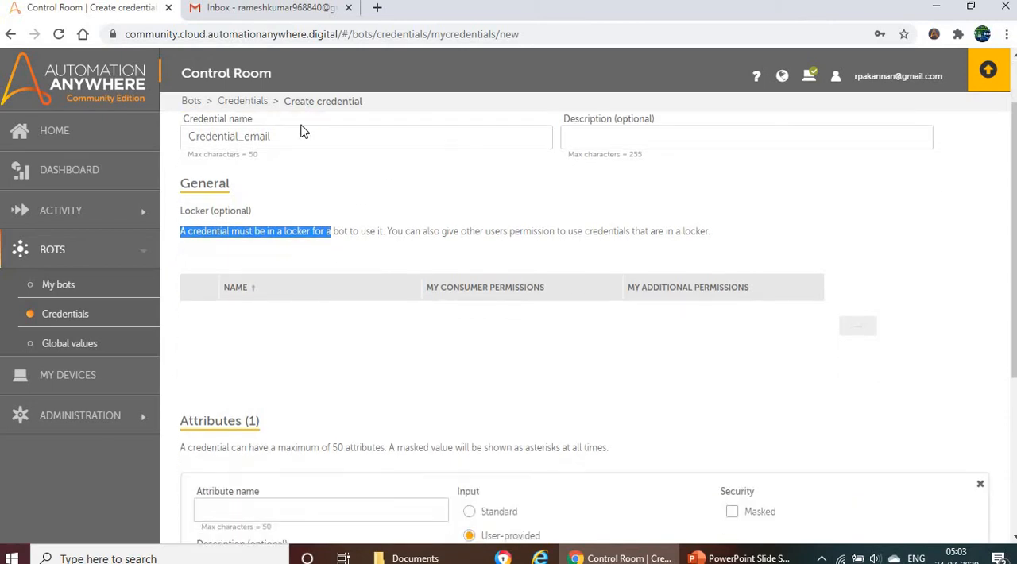
{"action": "scroll", "coordinate": [380, 274], "scroll_direction": "down", "scroll_amount": 1}
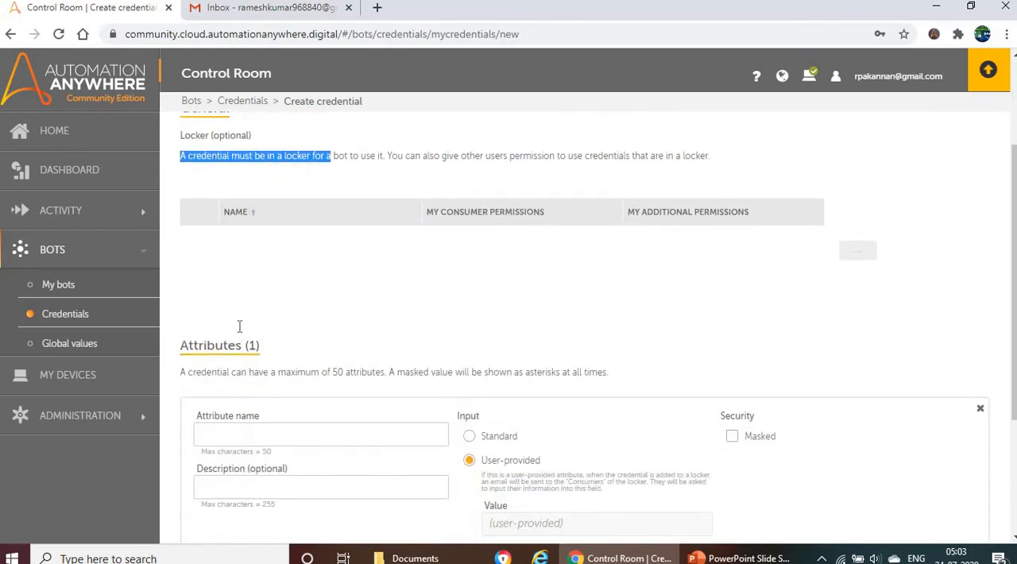
{"action": "scroll", "coordinate": [239, 327], "scroll_direction": "down", "scroll_amount": 2}
{"action": "left_click", "coordinate": [238, 286]}
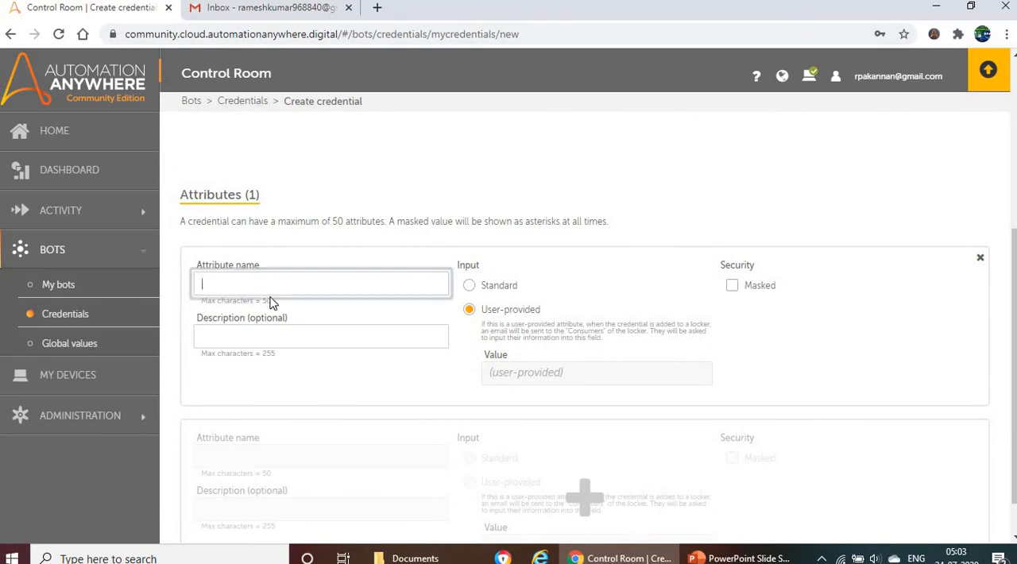
{"action": "left_click", "coordinate": [272, 302]}
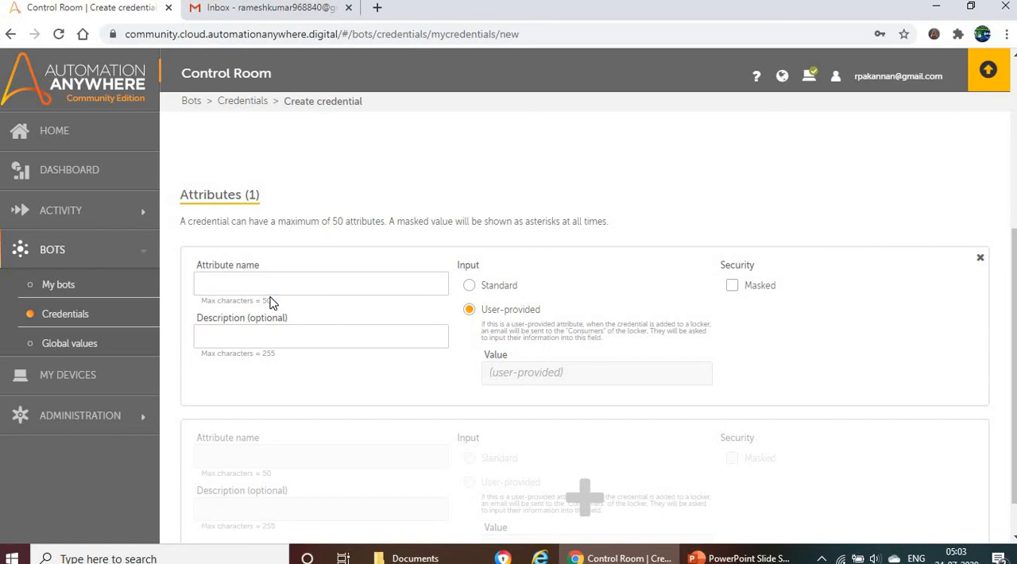
{"action": "left_click", "coordinate": [352, 281]}
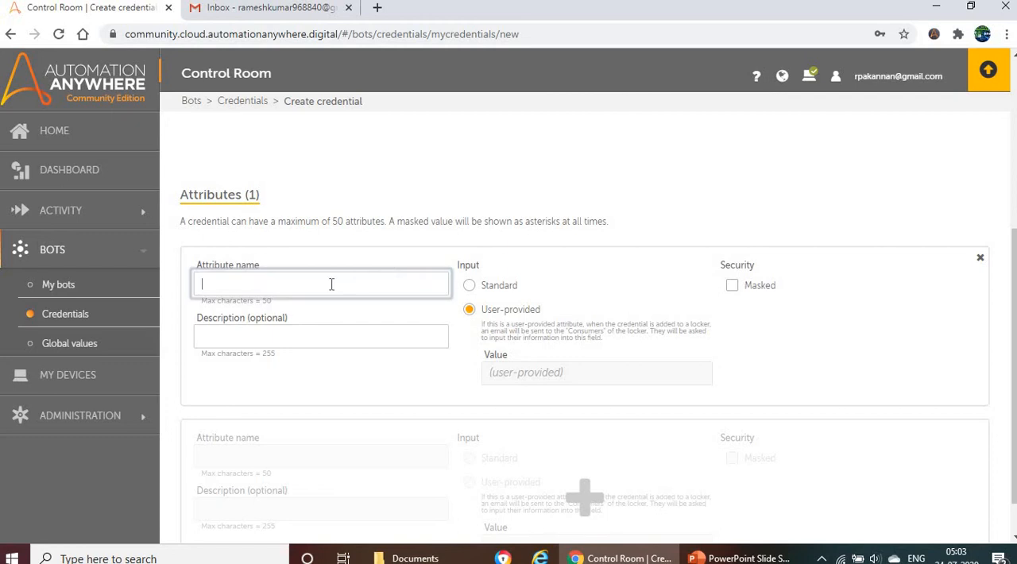
{"action": "type", "text": "myuername"}
{"action": "left_click", "coordinate": [252, 346]}
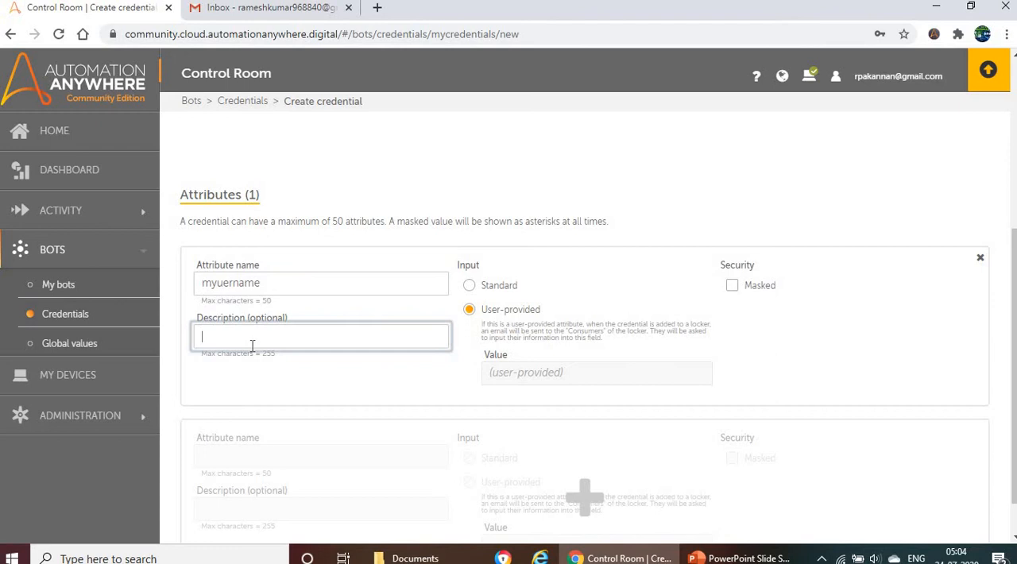
- Set the myuername attribute's input type to Standard
{"action": "left_click", "coordinate": [476, 291]}
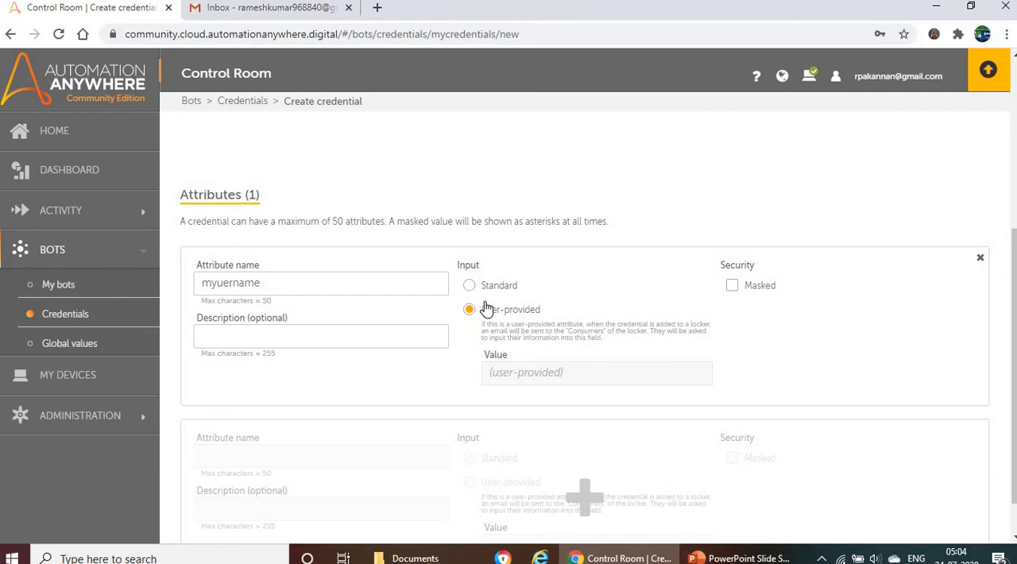
{"action": "left_click", "coordinate": [470, 287]}
{"action": "left_click", "coordinate": [494, 372]}
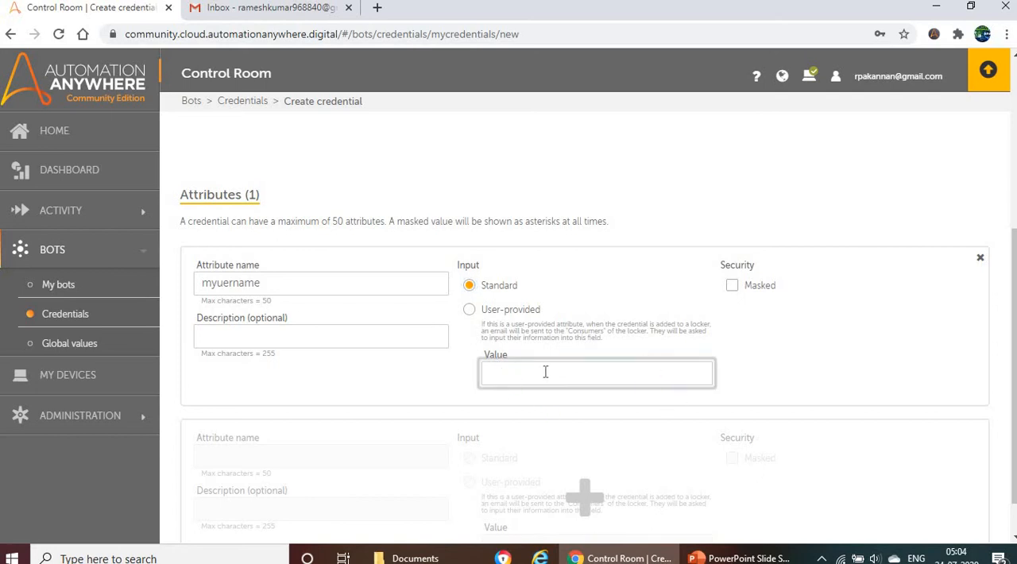
{"action": "type", "text": "myuser"}
{"action": "key", "text": "BackSpace"}
{"action": "key", "text": "BackSpace"}
{"action": "key", "text": "BackSpace"}
{"action": "key", "text": "BackSpace"}
{"action": "key", "text": "BackSpace"}
{"action": "key", "text": "BackSpace"}
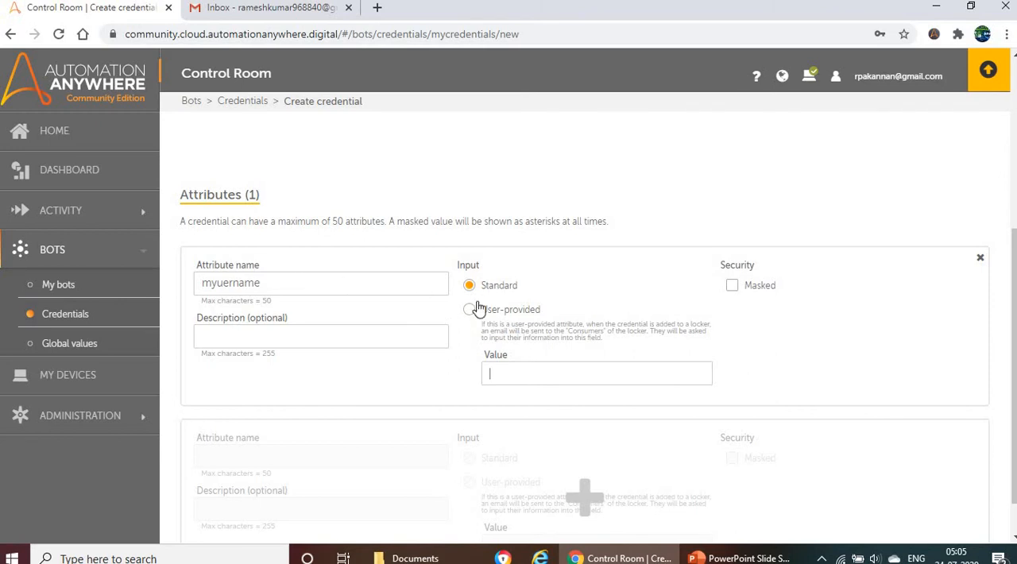
- Mark the myuername attribute as masked and enter the email account's username as its value
{"action": "left_click", "coordinate": [525, 371]}
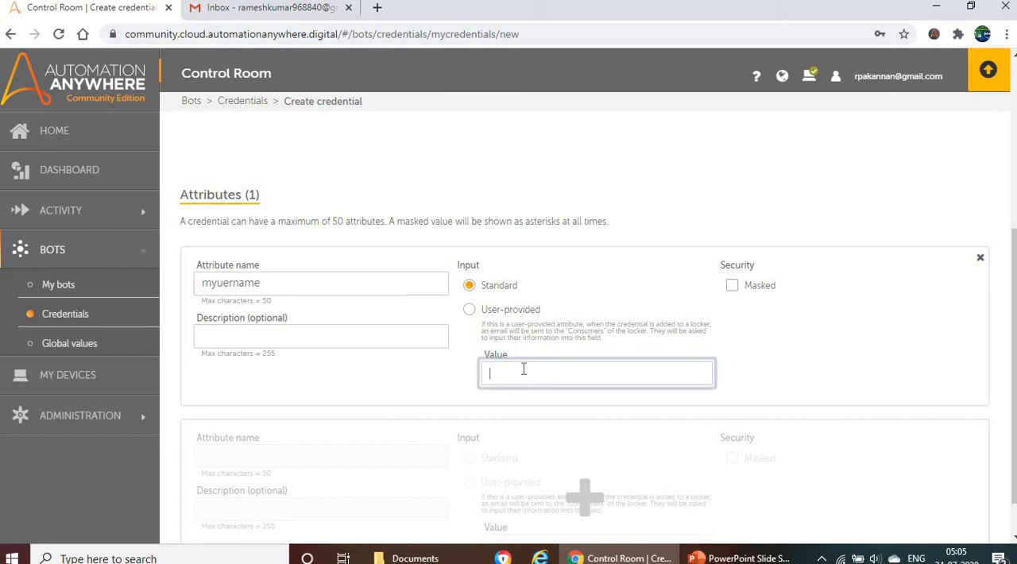
{"action": "left_click", "coordinate": [732, 286]}
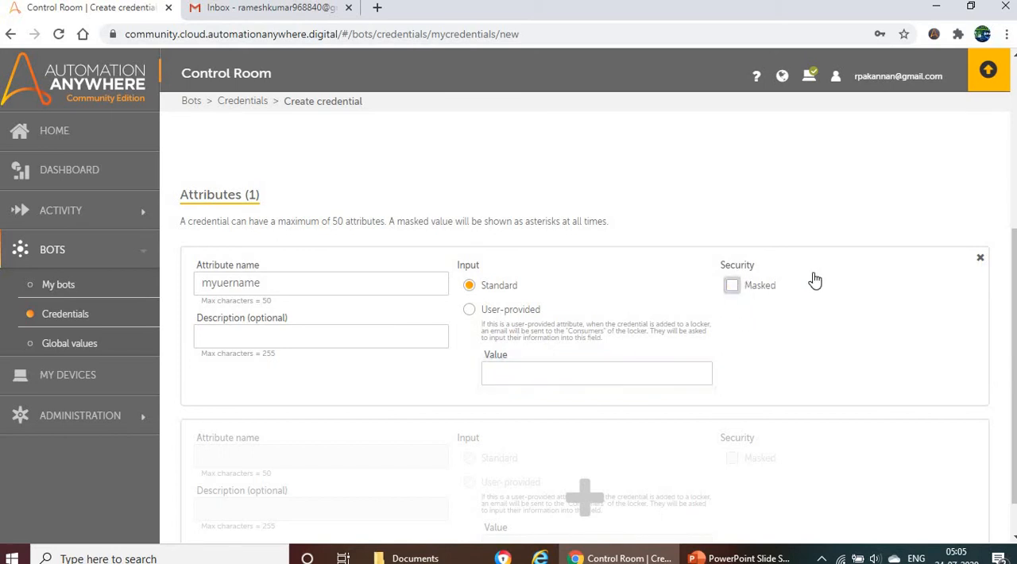
{"action": "left_click", "coordinate": [559, 368]}
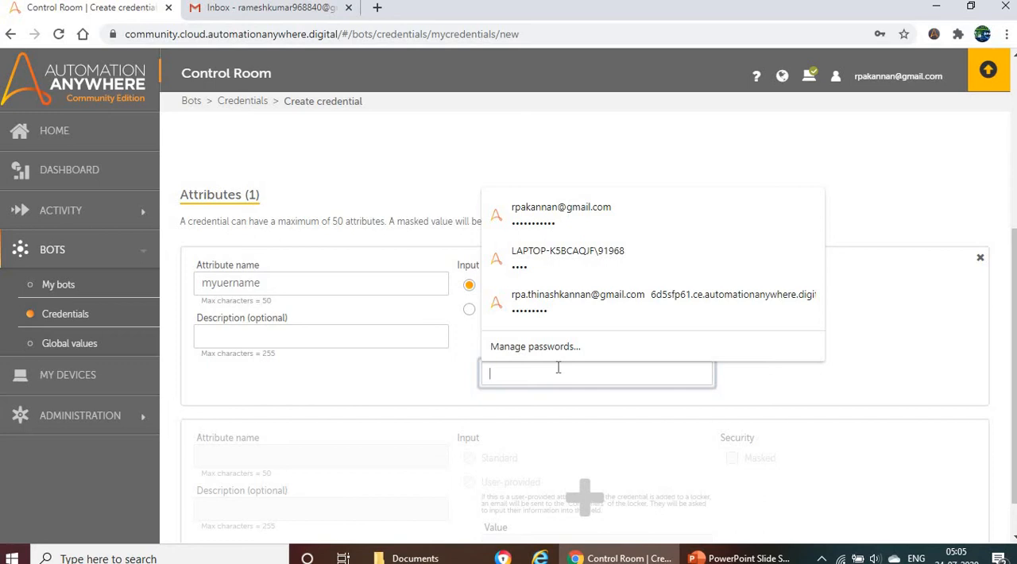
{"action": "type", "text": "••"}
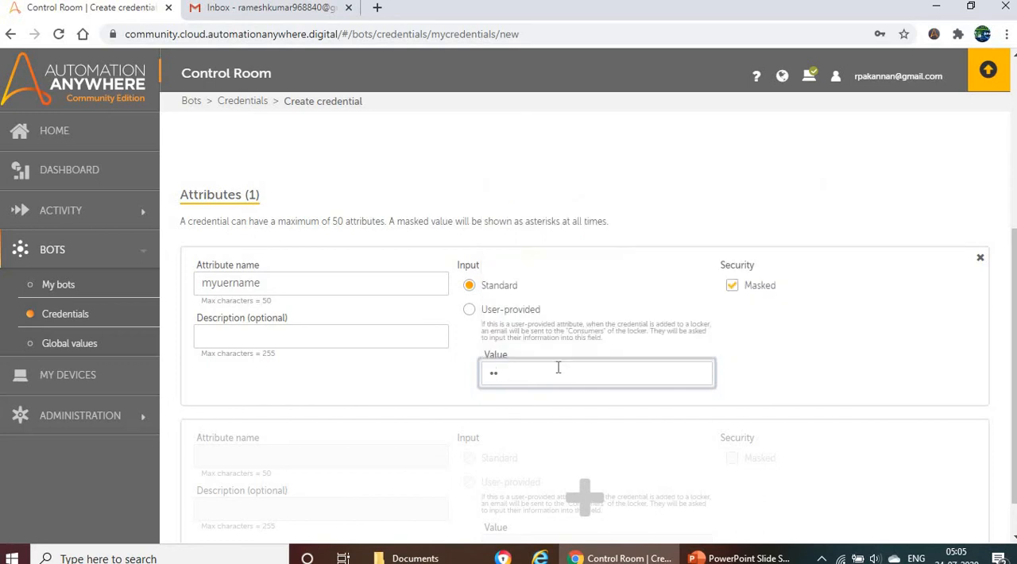
{"action": "key", "text": "BackSpace"}
{"action": "key", "text": "BackSpace"}
{"action": "type", "text": "•••••••••••••••••••••••••"}
{"action": "scroll", "coordinate": [556, 302], "scroll_direction": "down", "scroll_amount": 1}
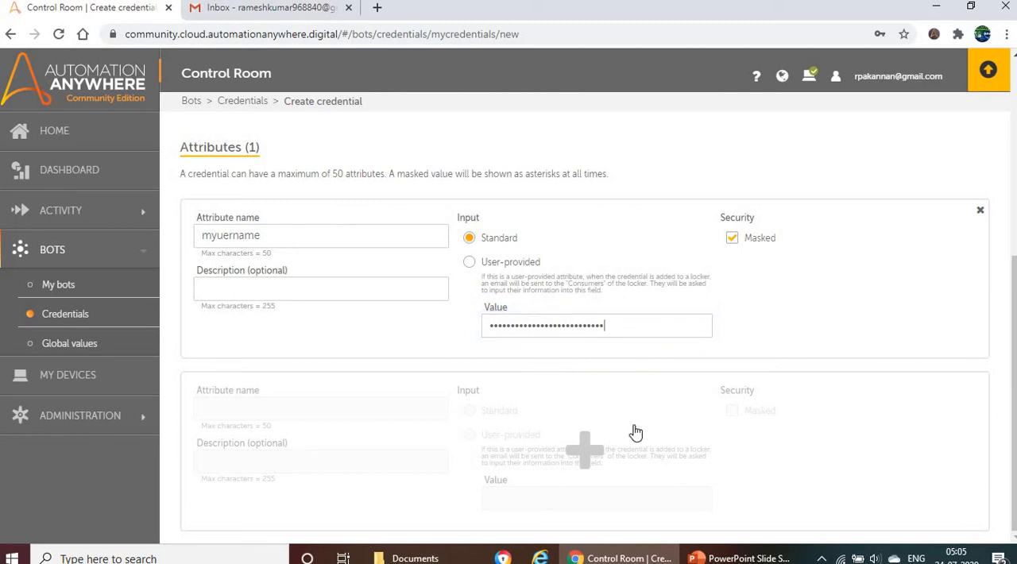
- Add a second attribute named mypassword to the credential and set its input type to Standard
{"action": "left_click", "coordinate": [582, 451]}
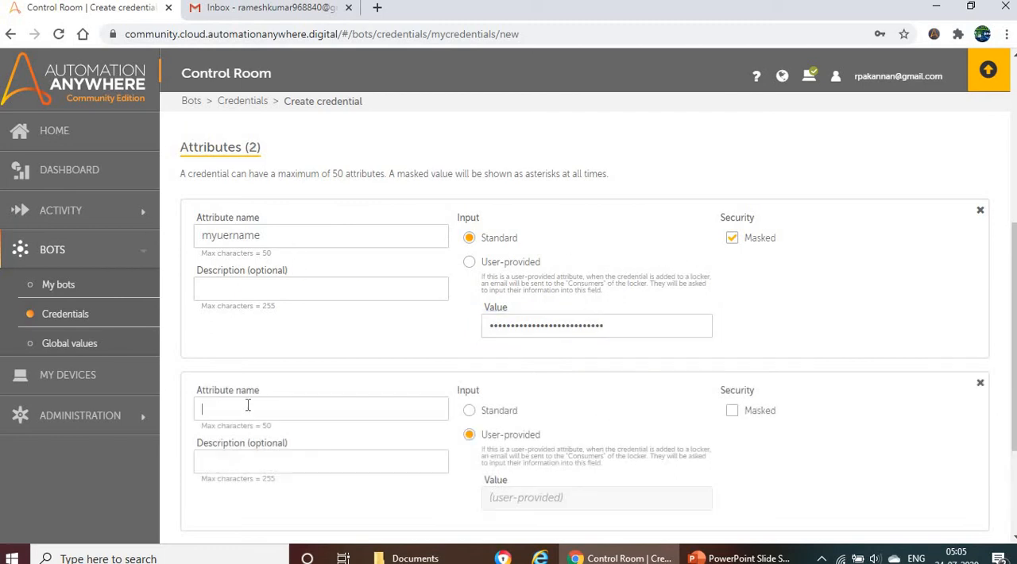
{"action": "type", "text": "mypassword"}
{"action": "scroll", "coordinate": [608, 398], "scroll_direction": "down", "scroll_amount": 2}
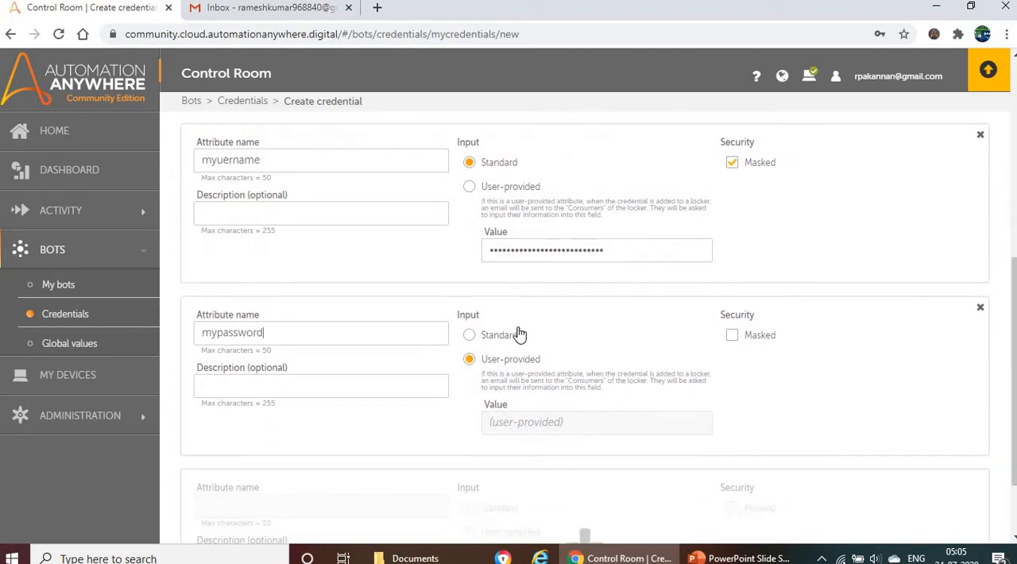
{"action": "left_click", "coordinate": [497, 340]}
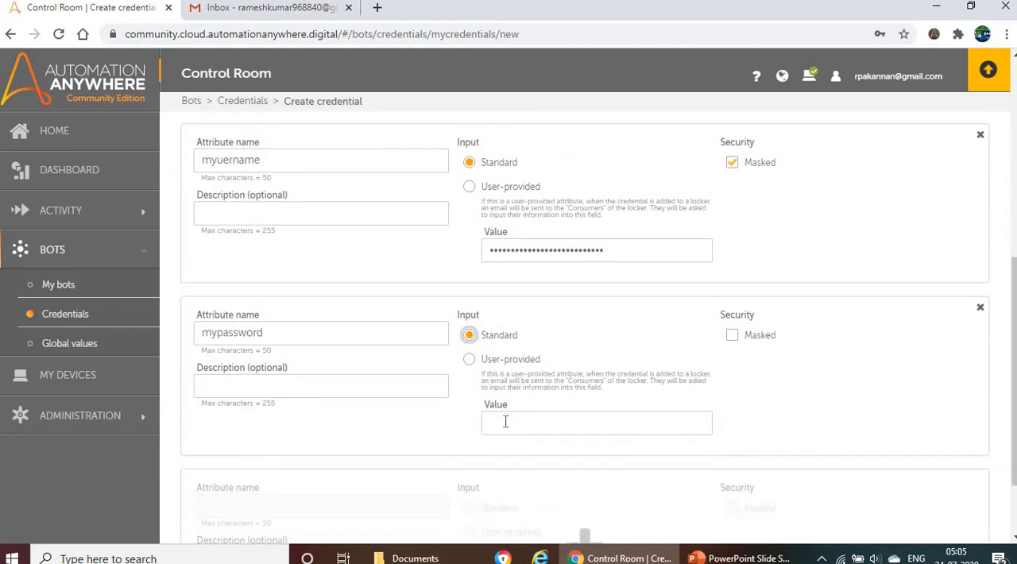
{"action": "left_click", "coordinate": [504, 421]}
- Mark the mypassword attribute as masked and enter the email account password as its value
{"action": "left_click", "coordinate": [732, 335]}
{"action": "left_click", "coordinate": [561, 422]}
{"action": "type", "text": "*******"}
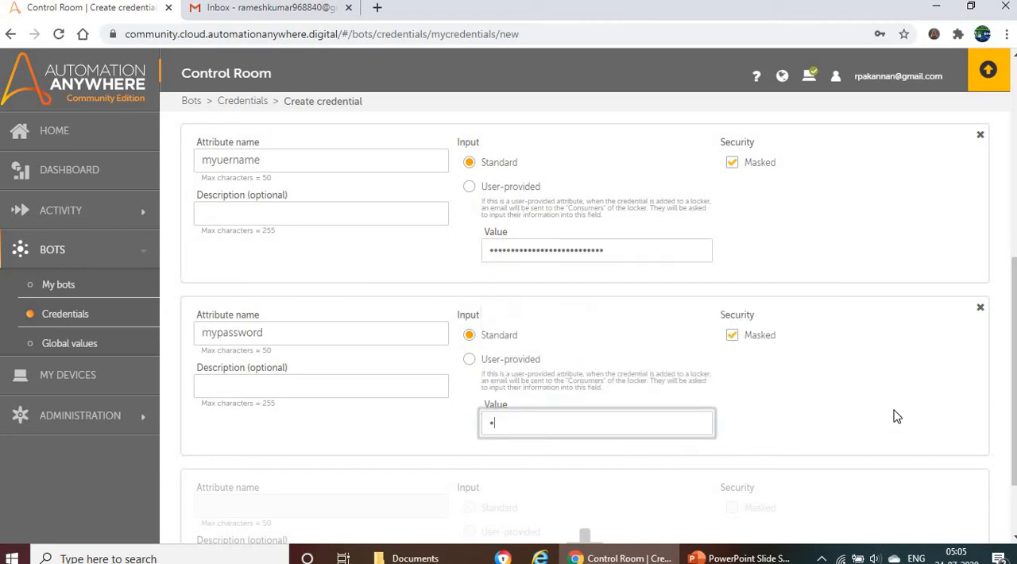
{"action": "type", "text": "***"}
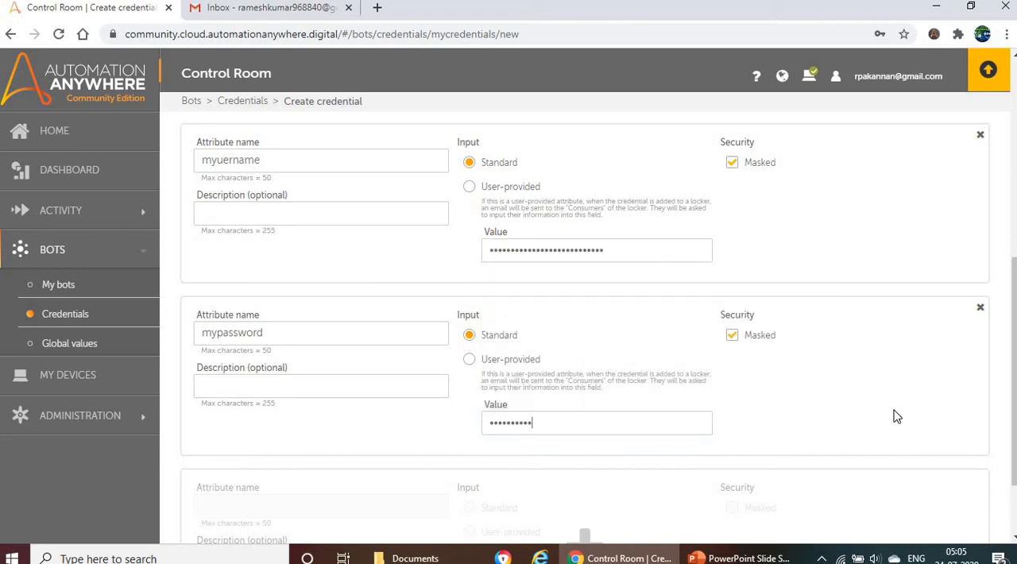
- Review the name and both attributes of Credential_email and create the credential
{"action": "scroll", "coordinate": [761, 345], "scroll_direction": "down", "scroll_amount": 2}
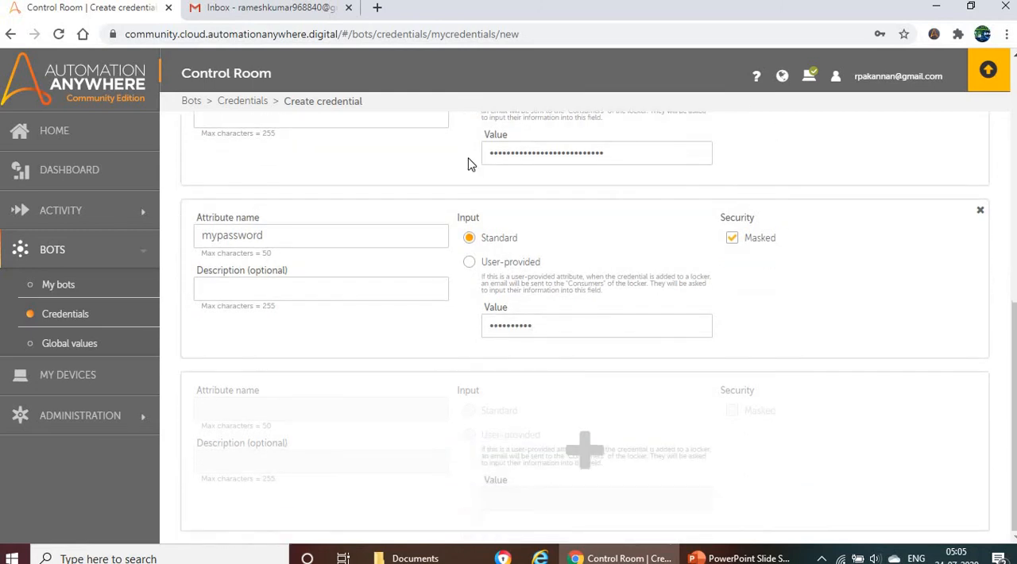
{"action": "scroll", "coordinate": [484, 228], "scroll_direction": "up", "scroll_amount": 2}
{"action": "scroll", "coordinate": [483, 229], "scroll_direction": "up", "scroll_amount": 1}
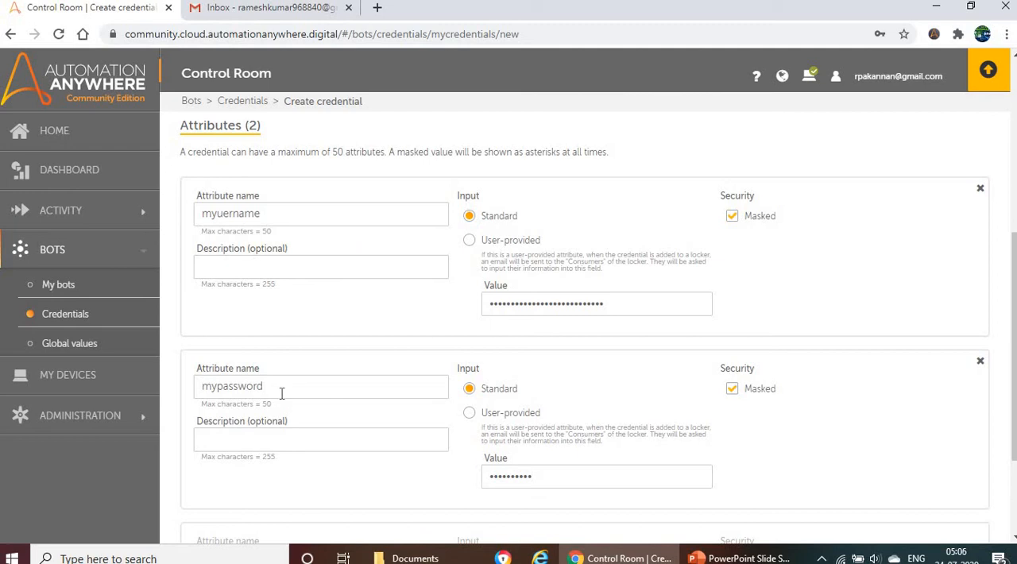
{"action": "scroll", "coordinate": [344, 237], "scroll_direction": "up", "scroll_amount": 5}
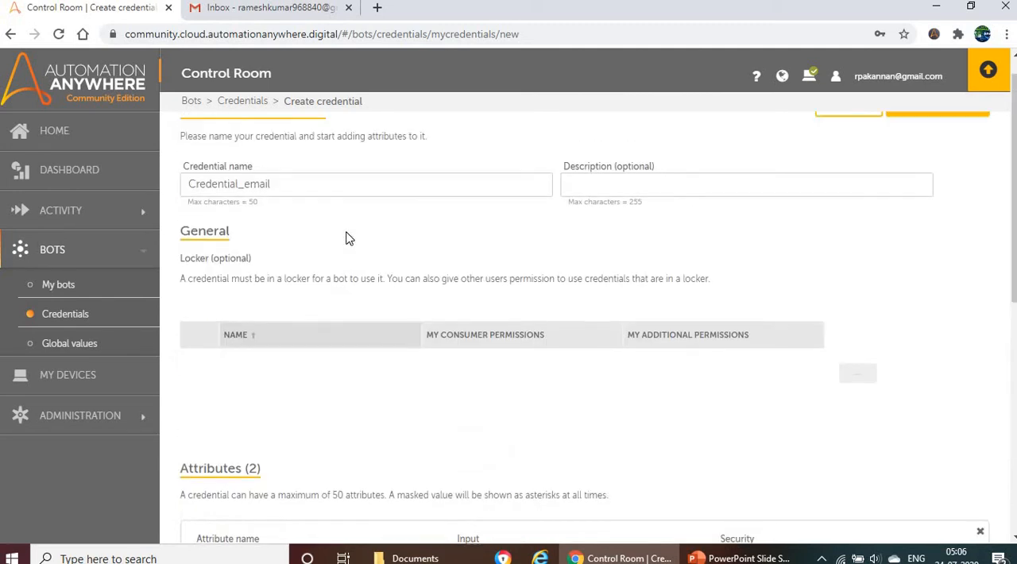
{"action": "double_click", "coordinate": [290, 213]}
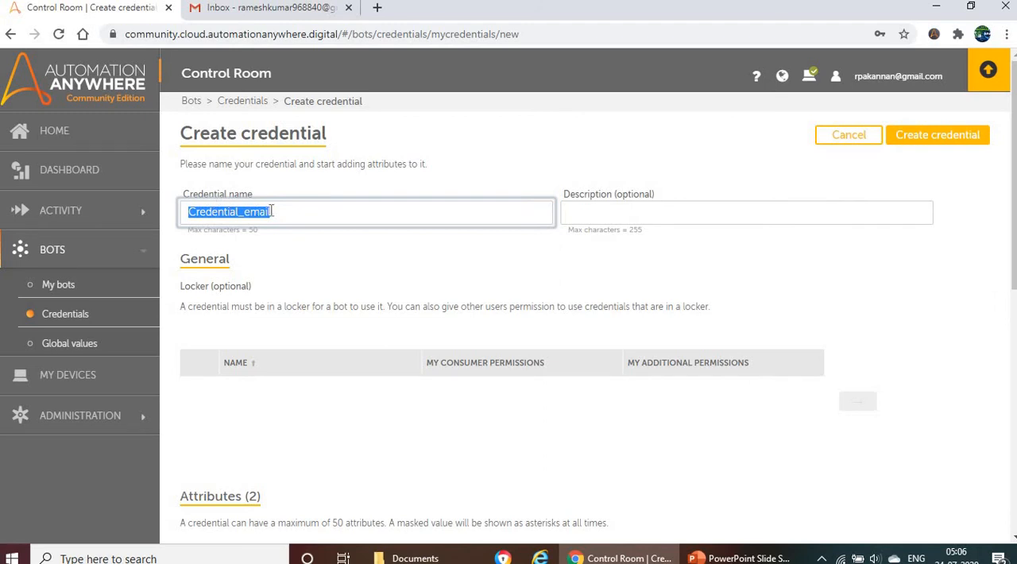
{"action": "scroll", "coordinate": [284, 362], "scroll_direction": "down", "scroll_amount": 4}
{"action": "scroll", "coordinate": [438, 187], "scroll_direction": "up", "scroll_amount": 5}
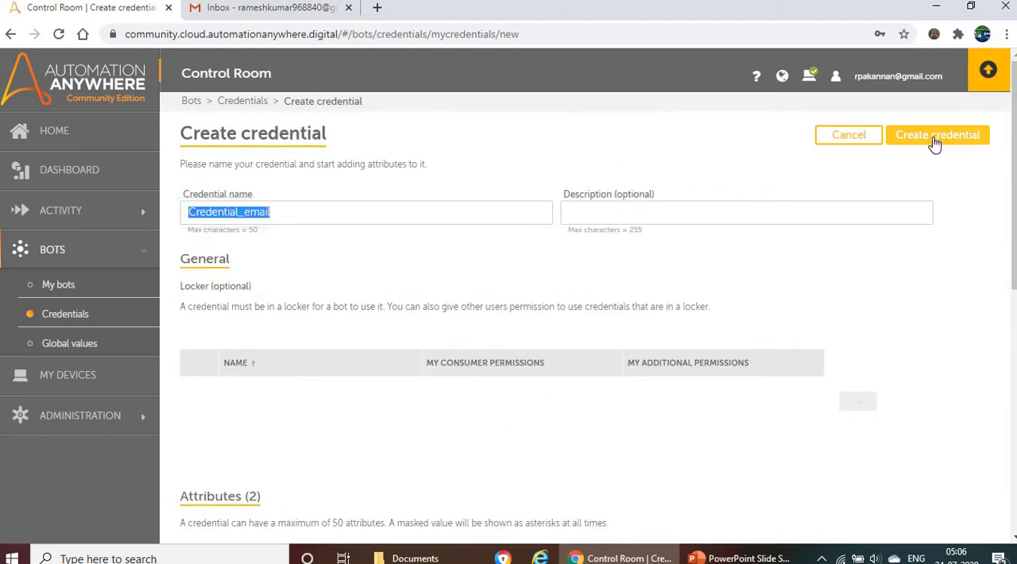
{"action": "left_click", "coordinate": [935, 141]}
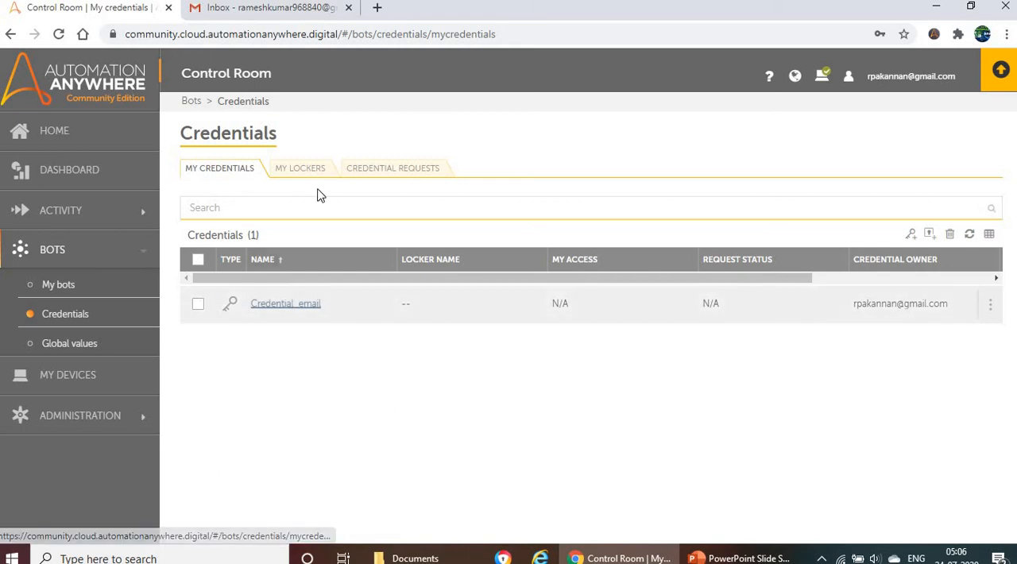
- Start a new locker in the Credentials area, name it Locker_email and leave its optional description empty
{"action": "left_click", "coordinate": [299, 170]}
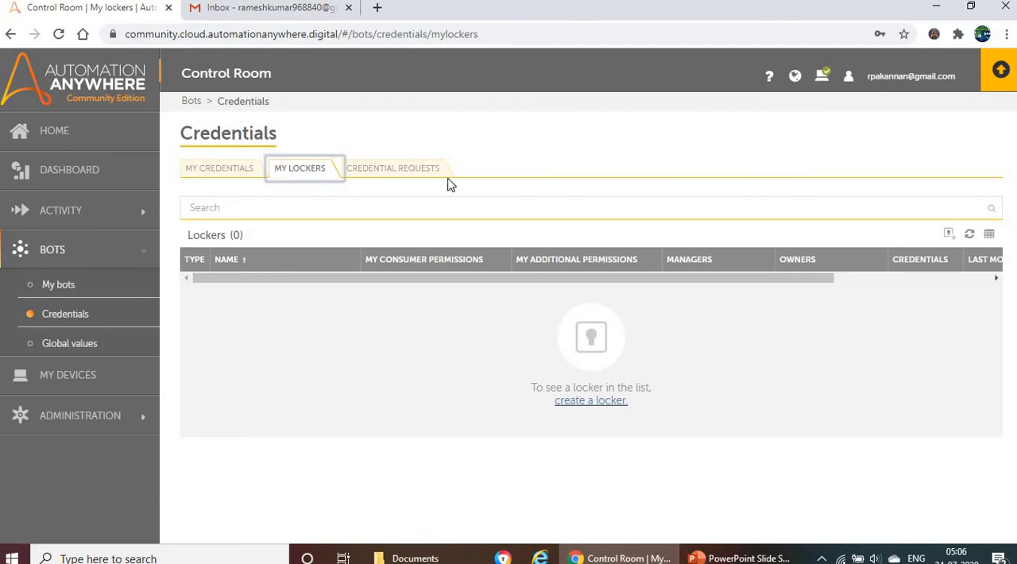
{"action": "left_click", "coordinate": [949, 235]}
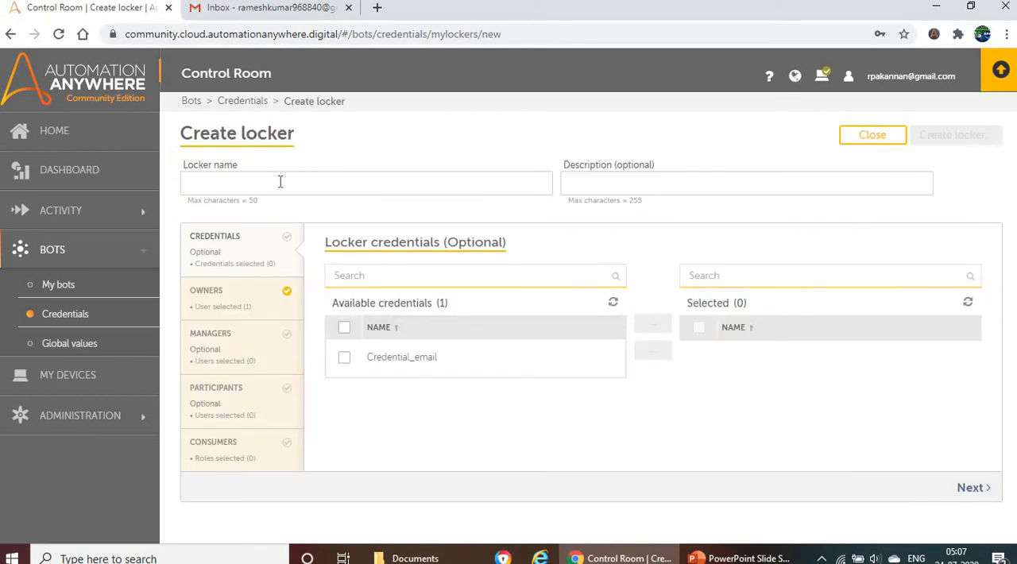
{"action": "type", "text": "Locker_email"}
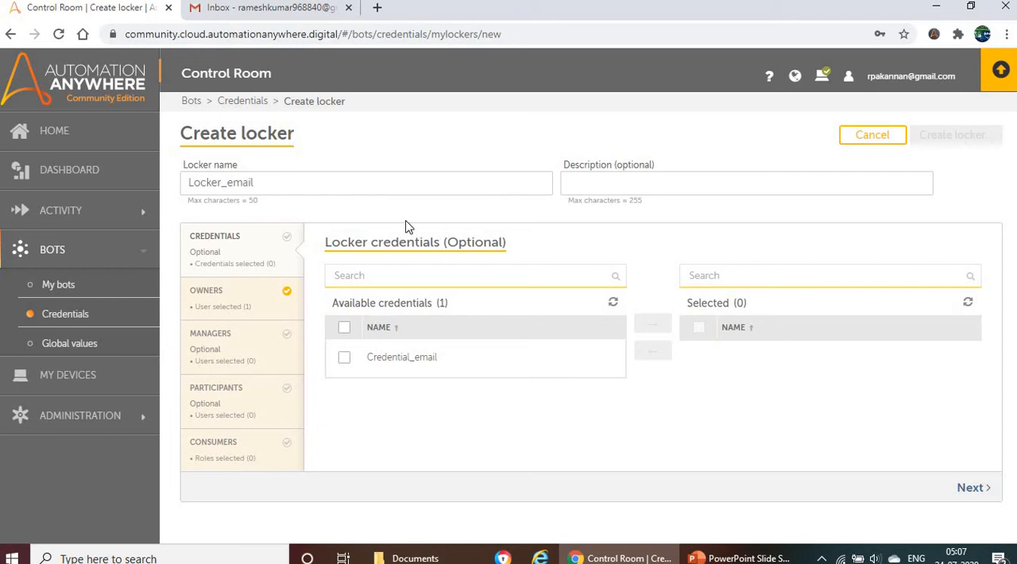
{"action": "left_click", "coordinate": [670, 186]}
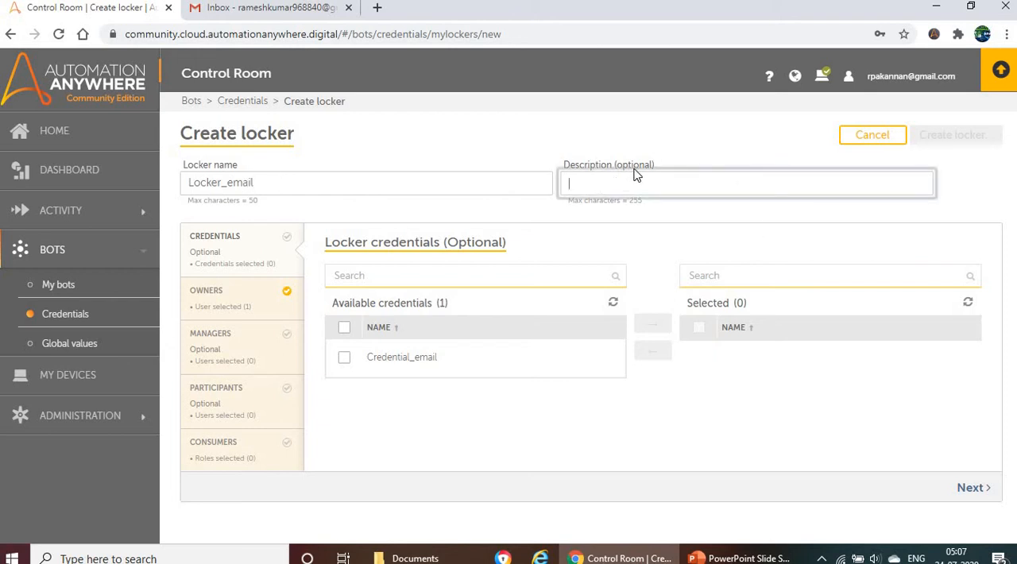
- Add Credential_email to the locker's selected credentials and proceed to the locker owners
{"action": "left_click", "coordinate": [351, 363]}
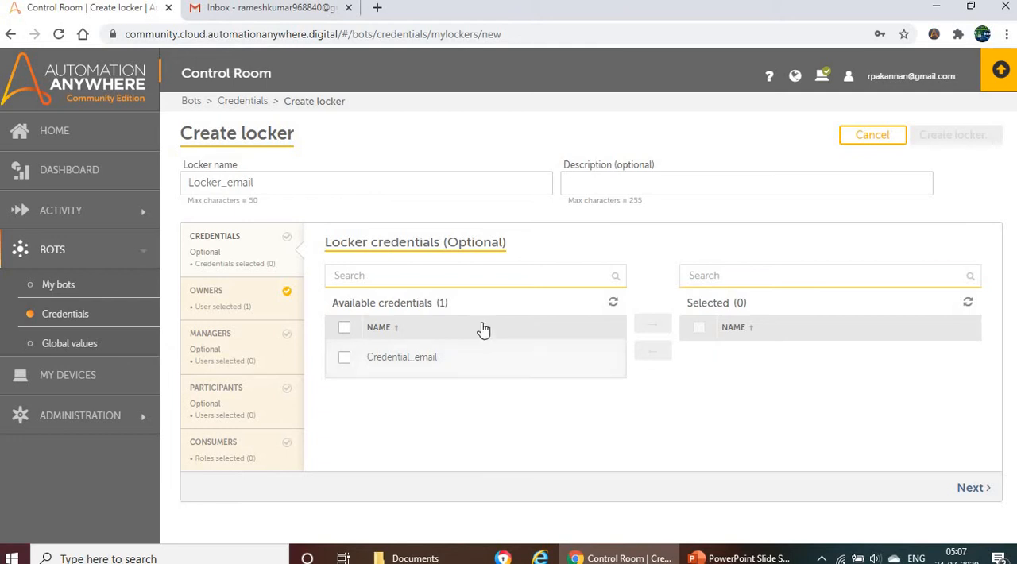
{"action": "left_click", "coordinate": [348, 362]}
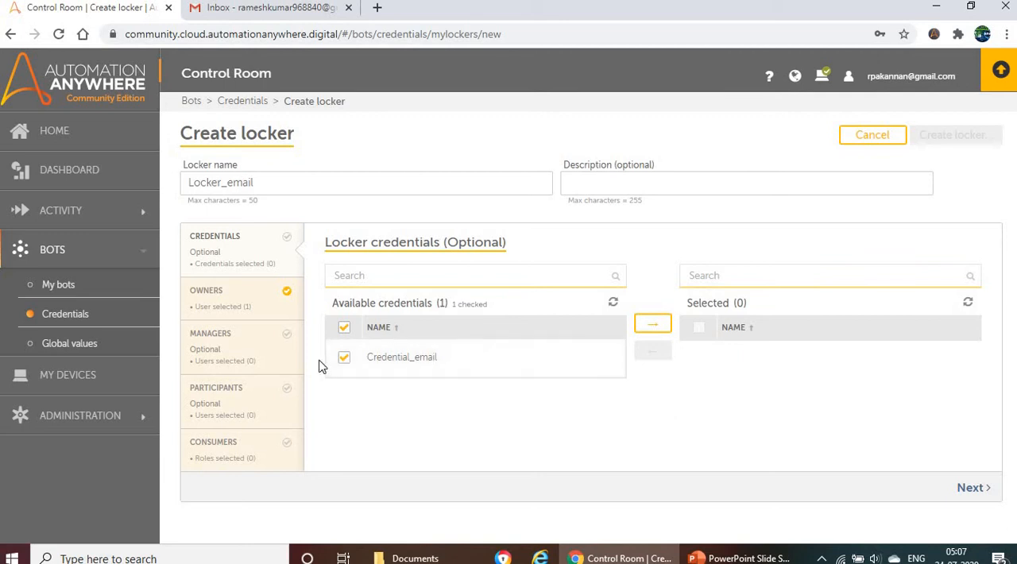
{"action": "left_click", "coordinate": [653, 328]}
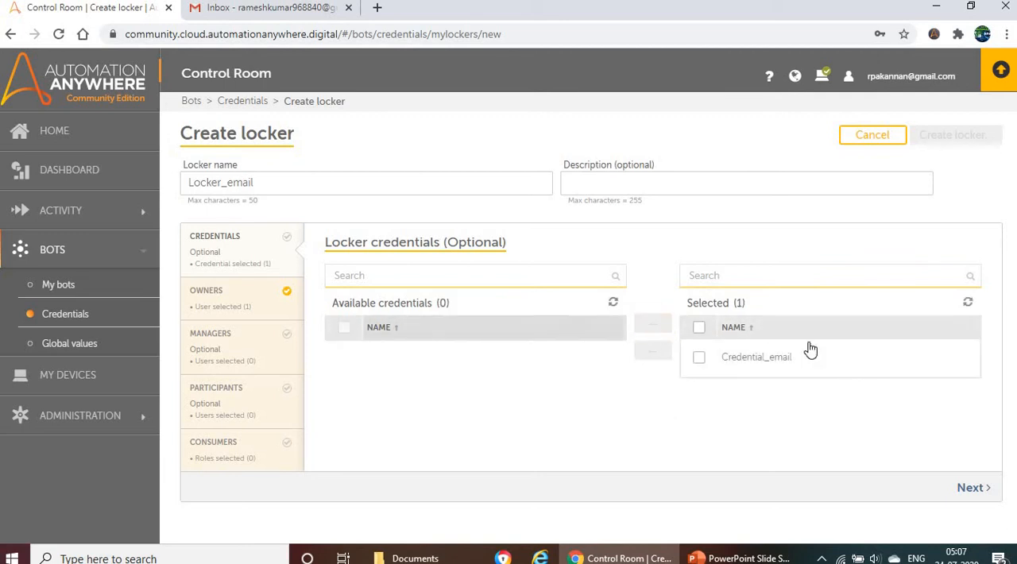
{"action": "left_click", "coordinate": [971, 488]}
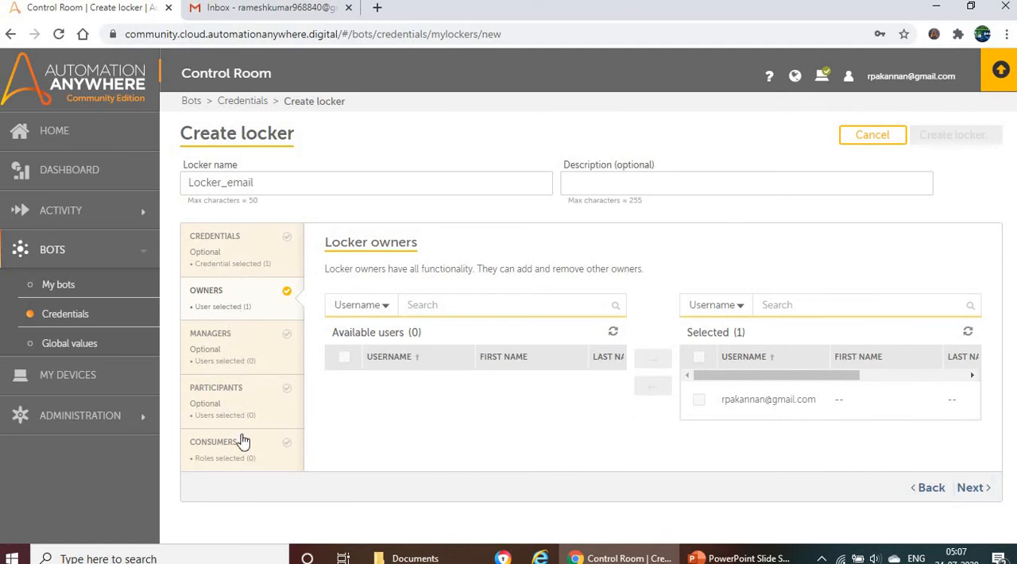
- Switch to the PowerPoint slide show, read the definitions of locker owner, manager, participants and consumers, and return to the Control Room
{"action": "left_click", "coordinate": [741, 558]}
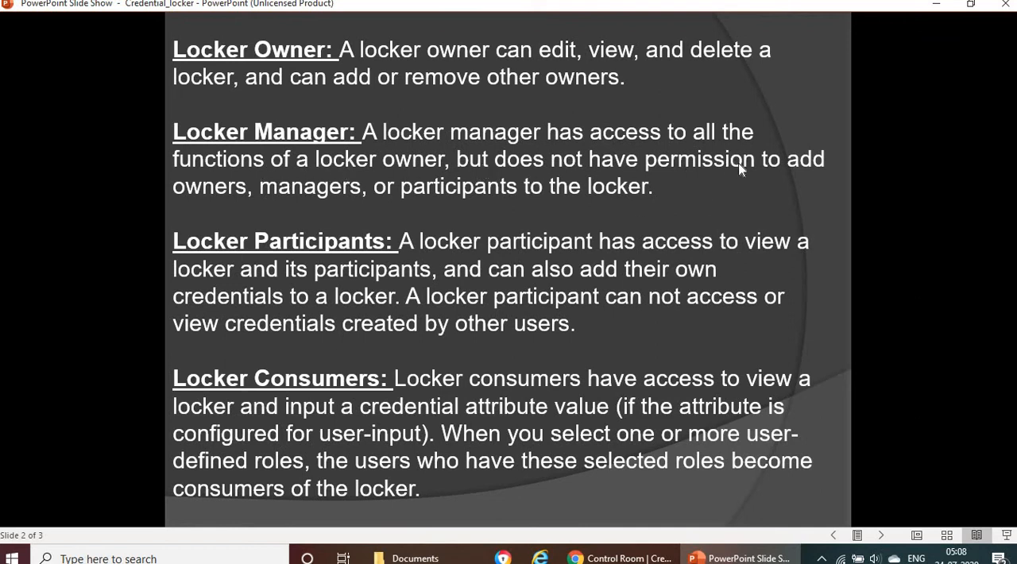
{"action": "left_click", "coordinate": [312, 206]}
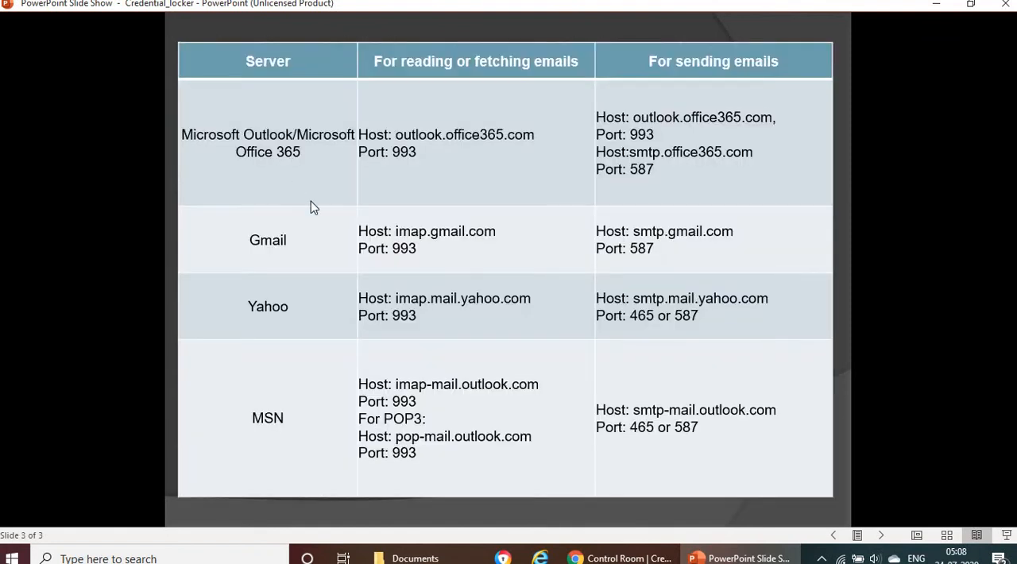
{"action": "scroll", "coordinate": [511, 211], "scroll_direction": "up", "scroll_amount": 2}
{"action": "scroll", "coordinate": [517, 208], "scroll_direction": "down", "scroll_amount": 1}
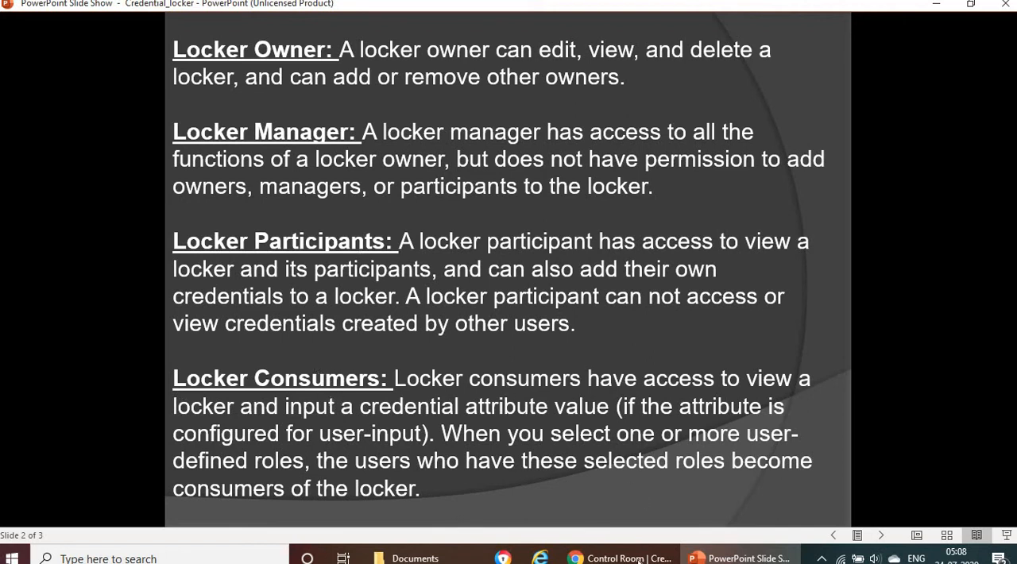
{"action": "left_click", "coordinate": [624, 559]}
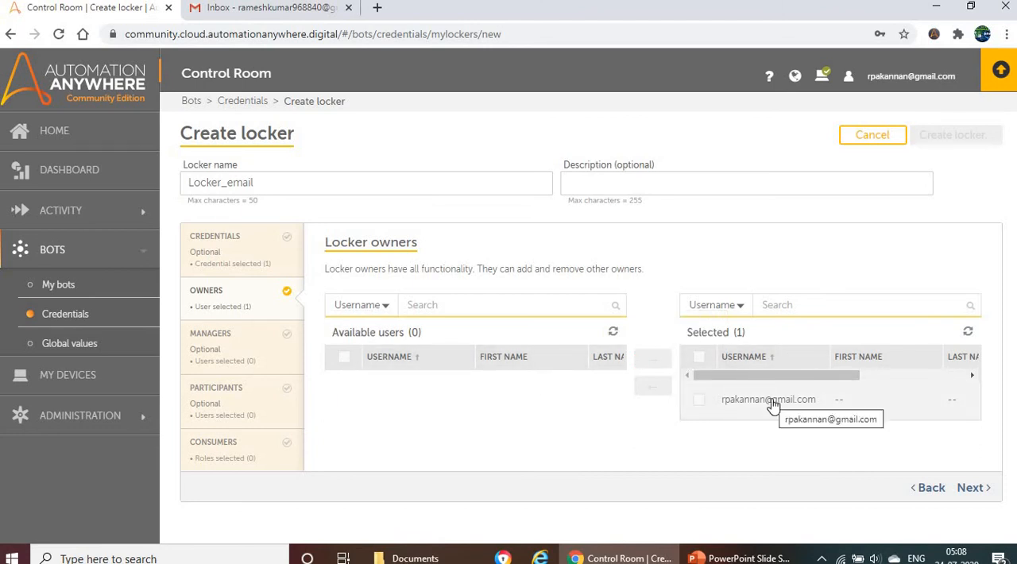
- Keep the preselected owner, leave managers and participants empty, and add the CE_user role as locker consumer
{"action": "left_click", "coordinate": [966, 489]}
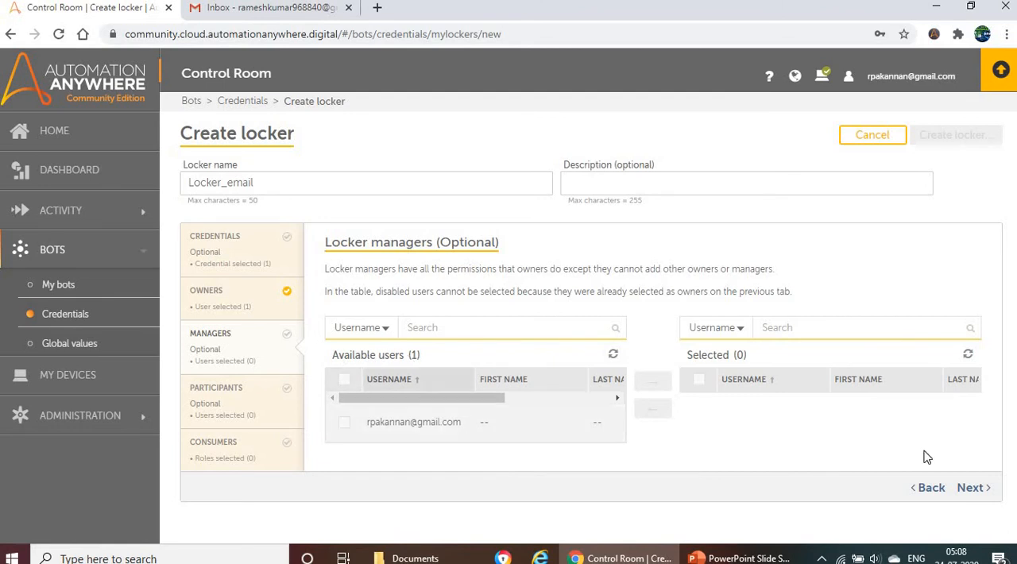
{"action": "left_click", "coordinate": [971, 489]}
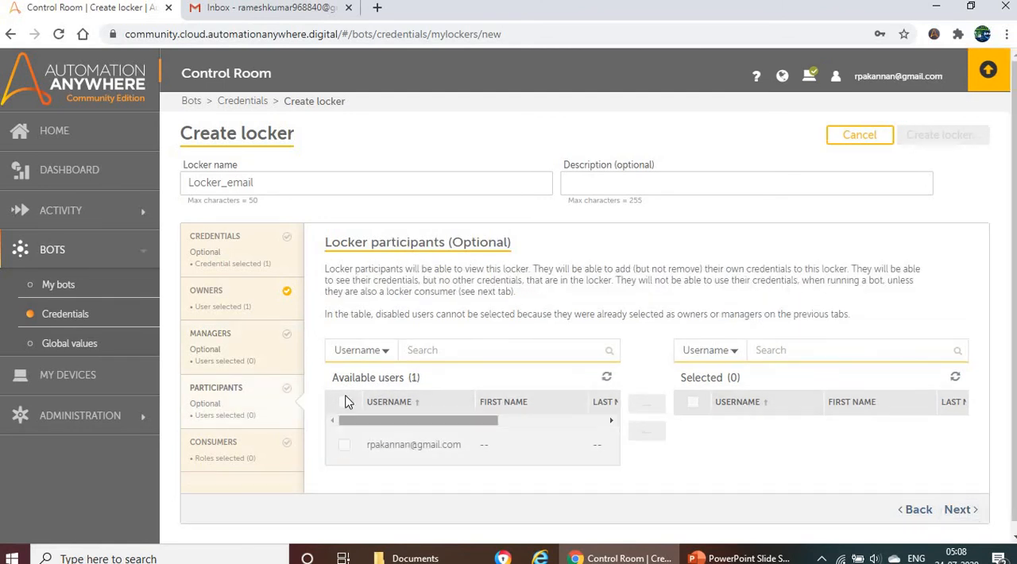
{"action": "left_click", "coordinate": [956, 509]}
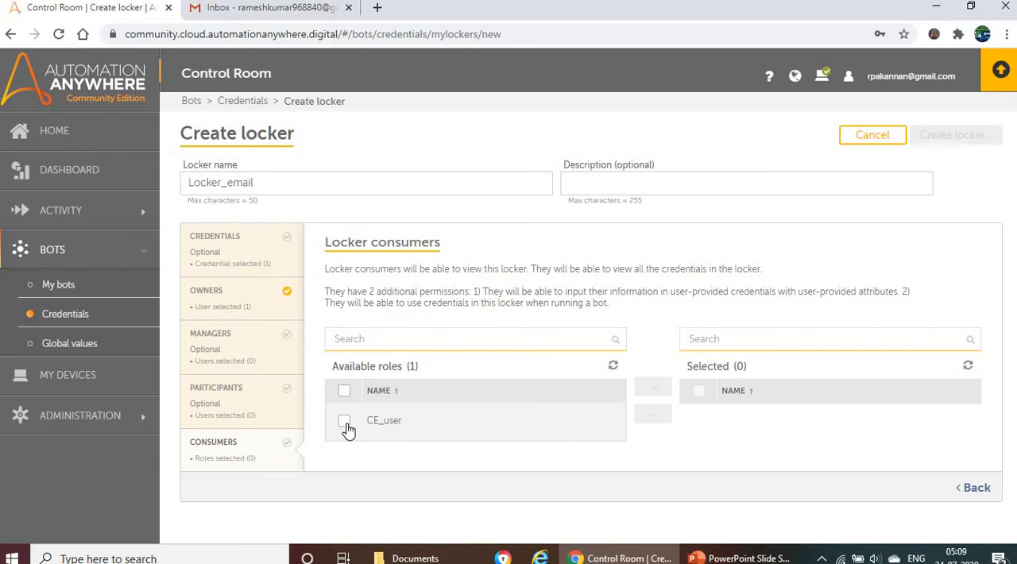
{"action": "left_click", "coordinate": [347, 426]}
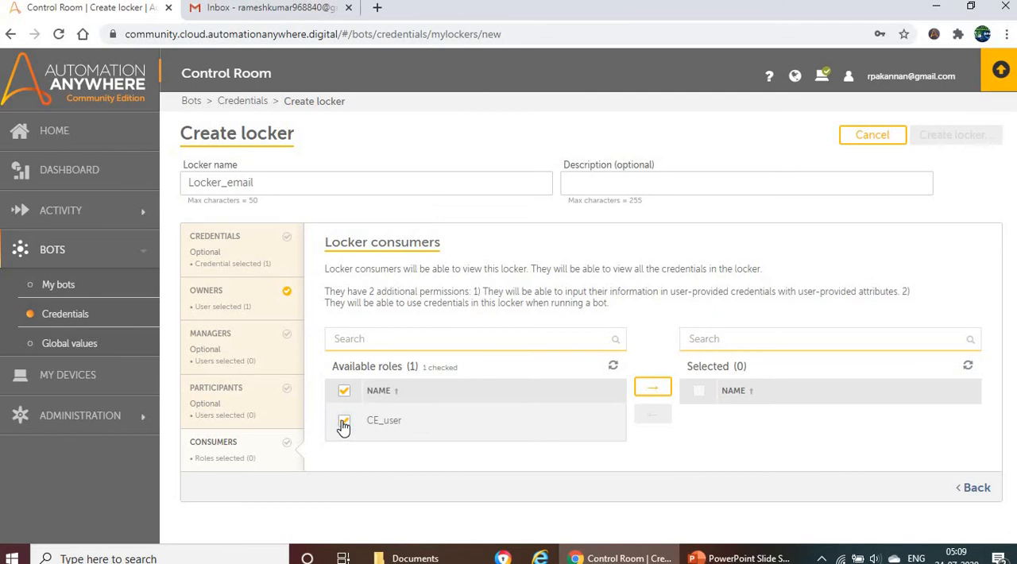
{"action": "left_click", "coordinate": [652, 388]}
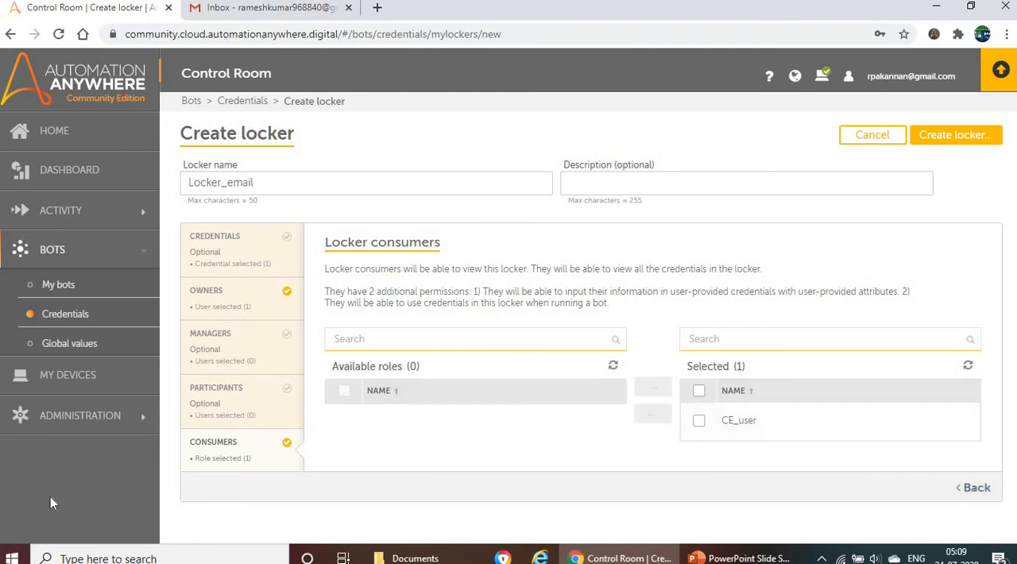
- Check the locker name Locker_email and create the locker
{"action": "left_click_drag", "start_coordinate": [257, 183], "coordinate": [186, 183]}
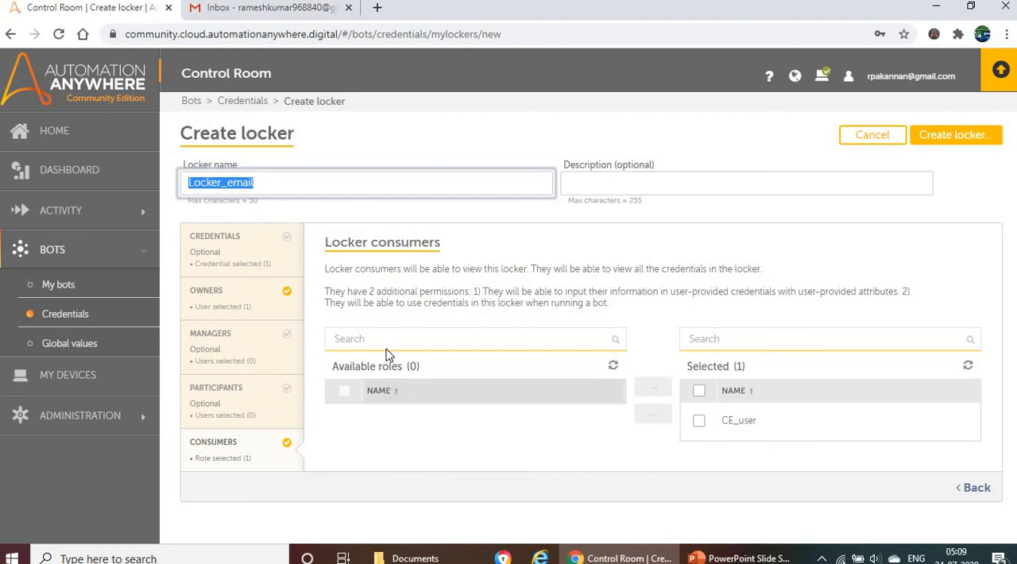
{"action": "left_click", "coordinate": [409, 316]}
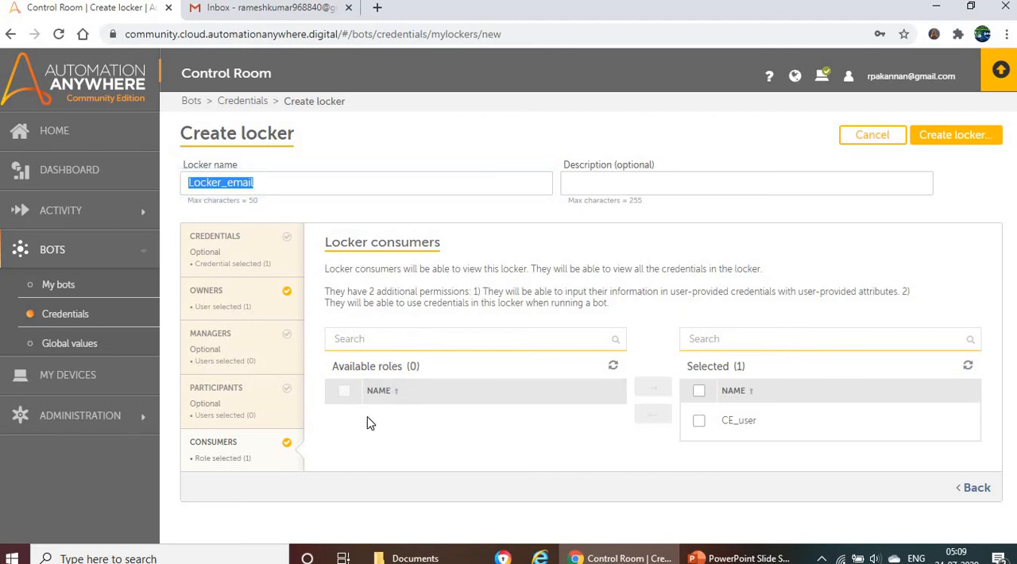
{"action": "left_click", "coordinate": [953, 134]}
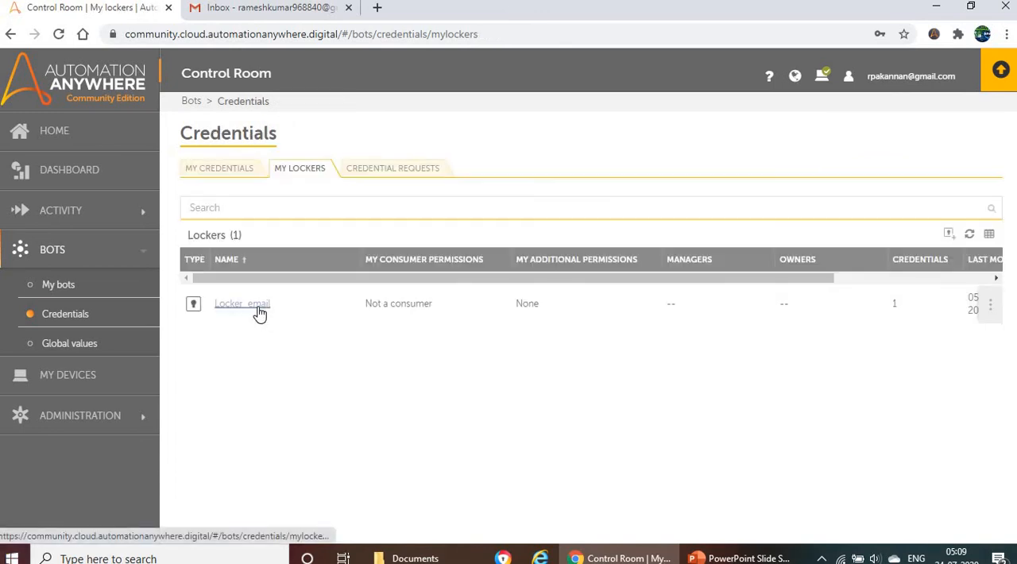
- Check the credential and locker lists, and inspect Locker_email's credentials, consumers and general details
{"action": "left_click", "coordinate": [219, 169]}
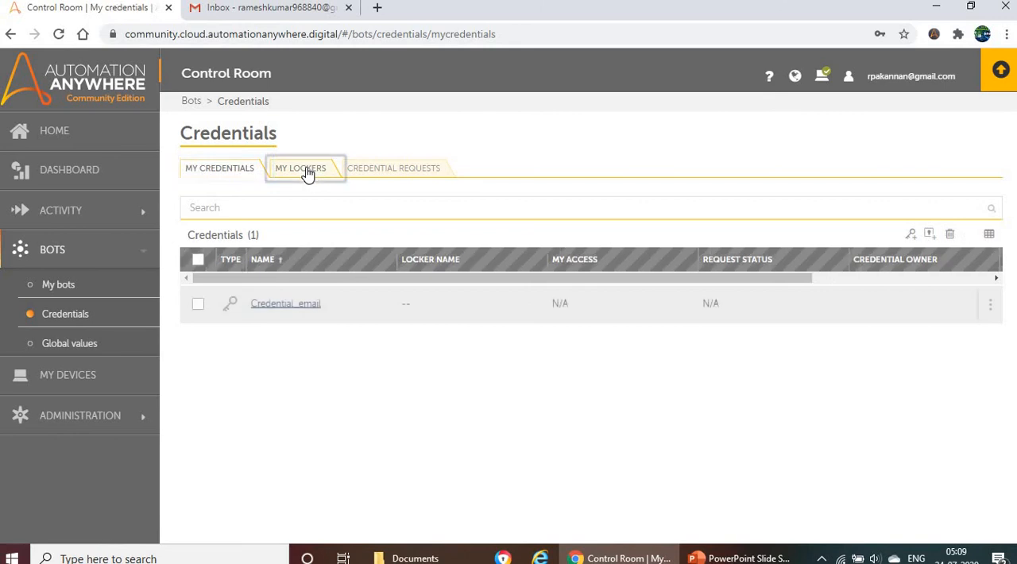
{"action": "left_click", "coordinate": [306, 175]}
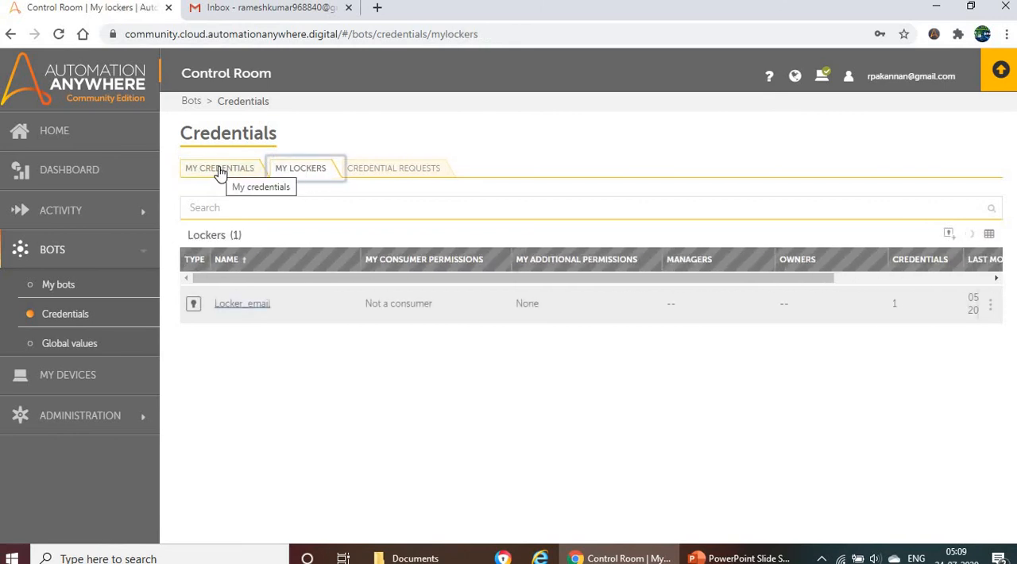
{"action": "left_click", "coordinate": [237, 306]}
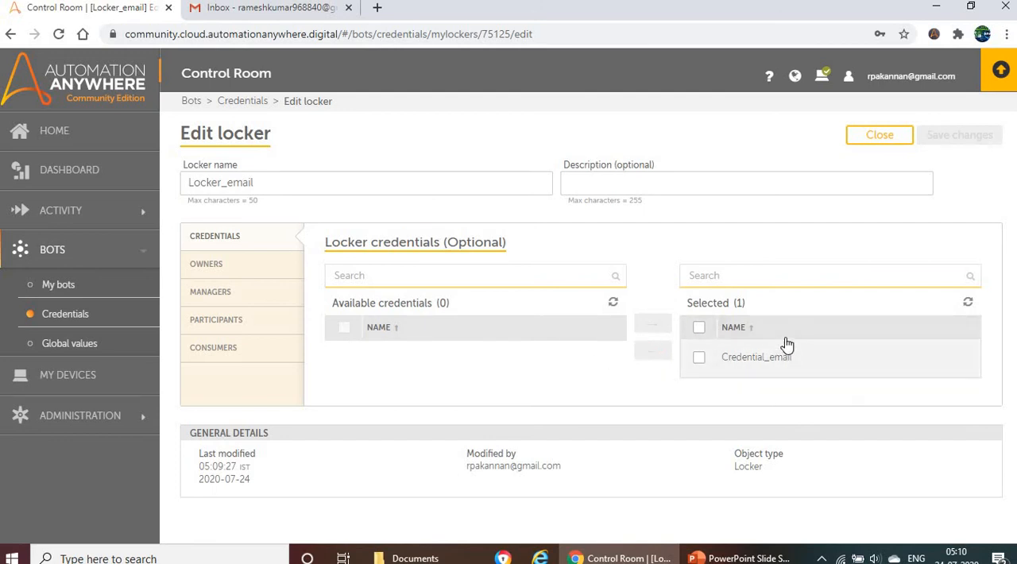
{"action": "left_click", "coordinate": [231, 351]}
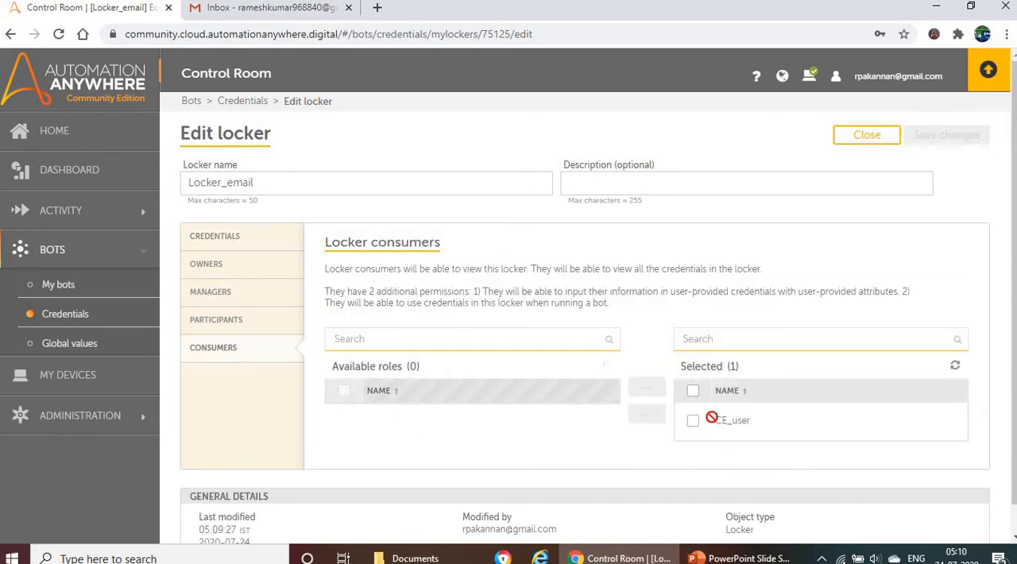
{"action": "scroll", "coordinate": [220, 494], "scroll_direction": "down", "scroll_amount": 1}
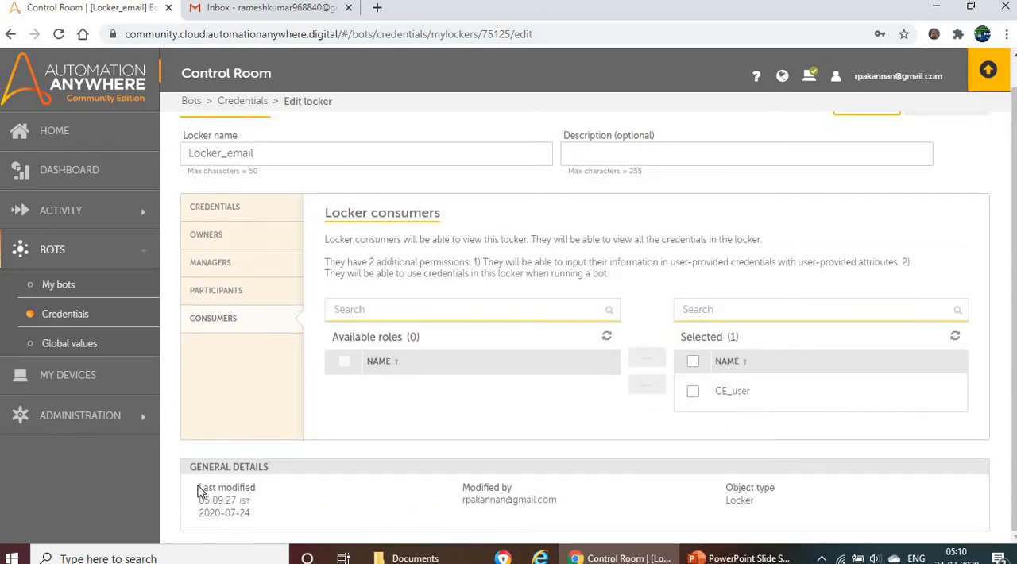
{"action": "left_click_drag", "start_coordinate": [200, 486], "coordinate": [263, 501]}
{"action": "left_click", "coordinate": [536, 505]}
{"action": "left_click_drag", "start_coordinate": [765, 501], "coordinate": [457, 496]}
{"action": "left_click_drag", "start_coordinate": [204, 489], "coordinate": [309, 514]}
{"action": "left_click", "coordinate": [755, 496]}
- Open the Email_test bot from the private bots and examine the username and password settings of its Email: Send action
{"action": "left_click", "coordinate": [59, 288]}
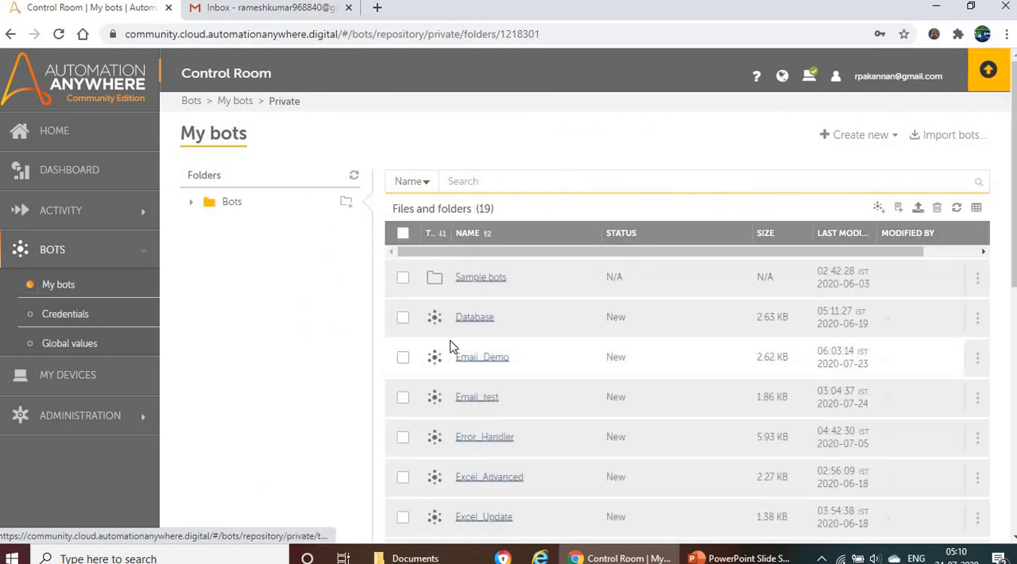
{"action": "left_click", "coordinate": [477, 388]}
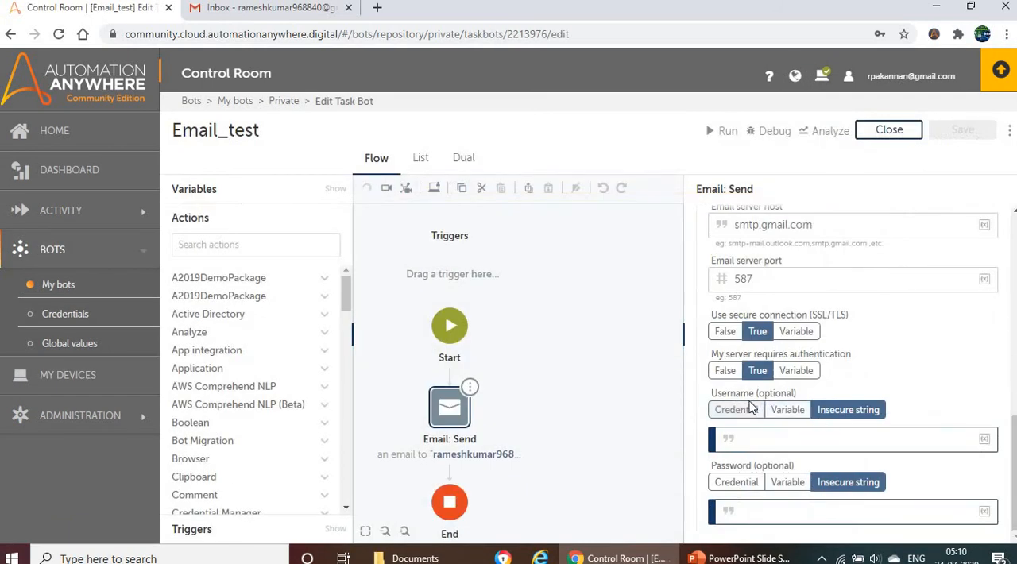
{"action": "left_click_drag", "start_coordinate": [712, 395], "coordinate": [811, 391]}
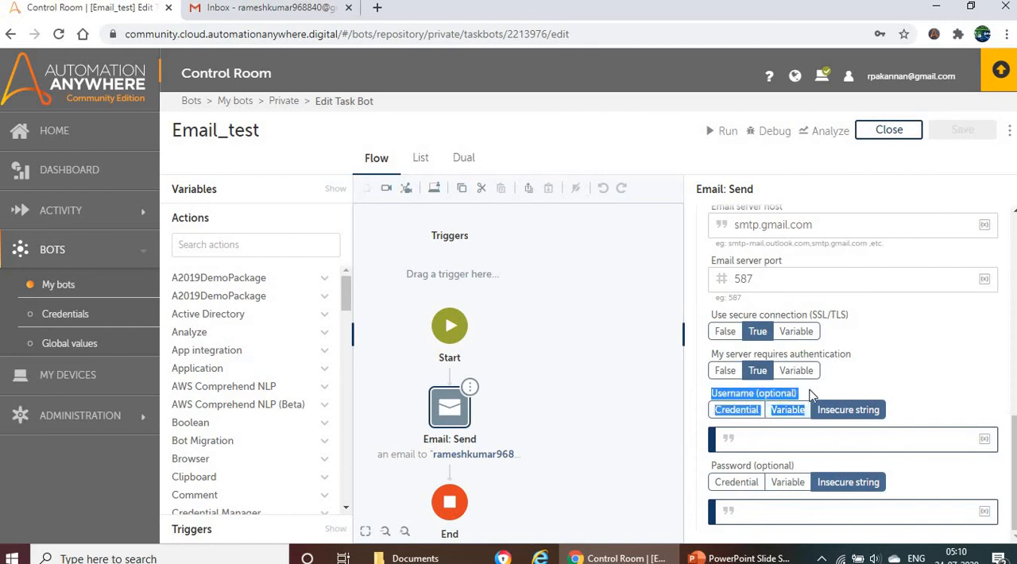
{"action": "left_click", "coordinate": [799, 394]}
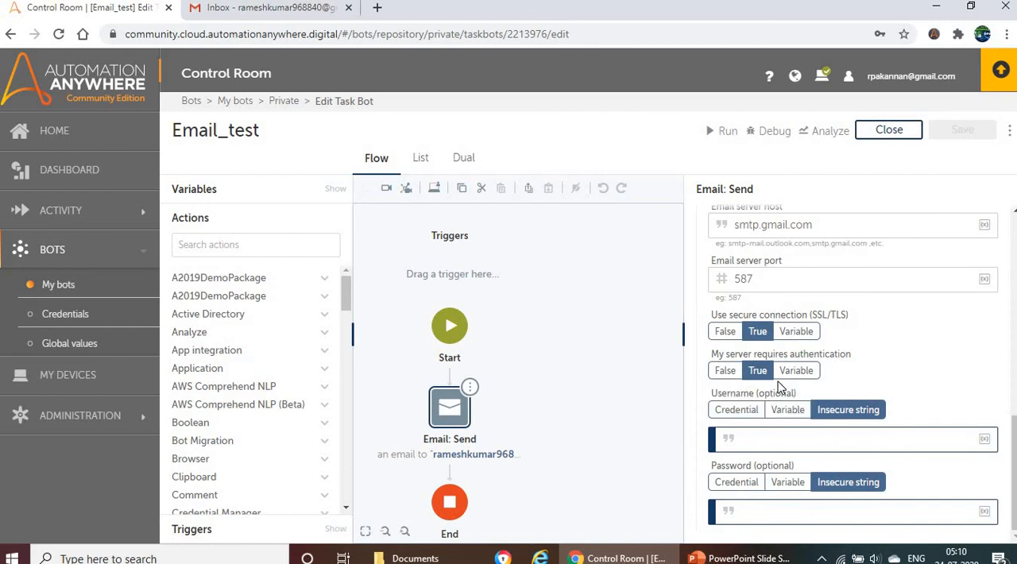
{"action": "left_click_drag", "start_coordinate": [774, 535], "coordinate": [777, 480]}
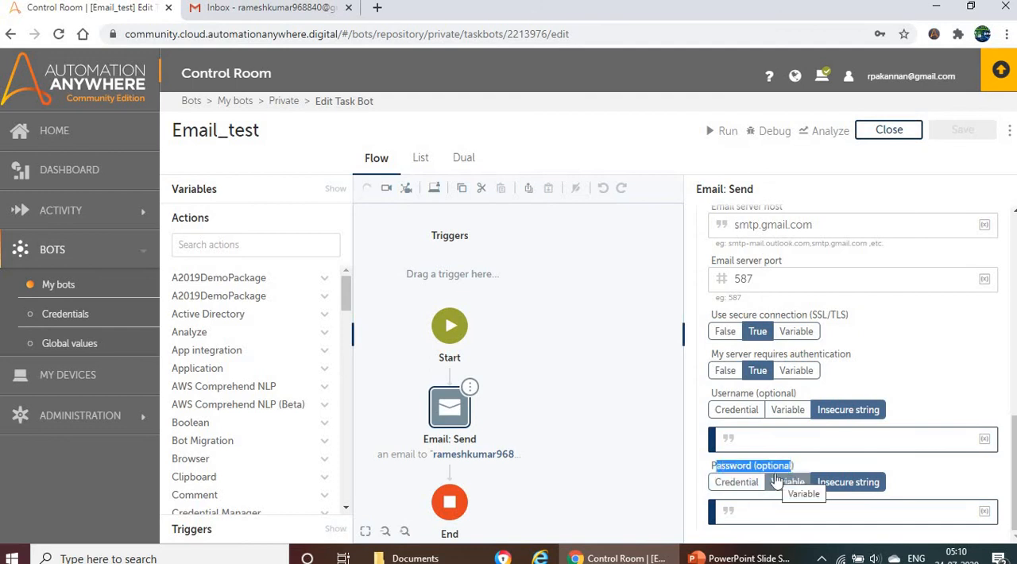
- Set the Email: Send username to a credential using locker Locker_email, credential Credential_email and attribute myuername
{"action": "left_click", "coordinate": [731, 412]}
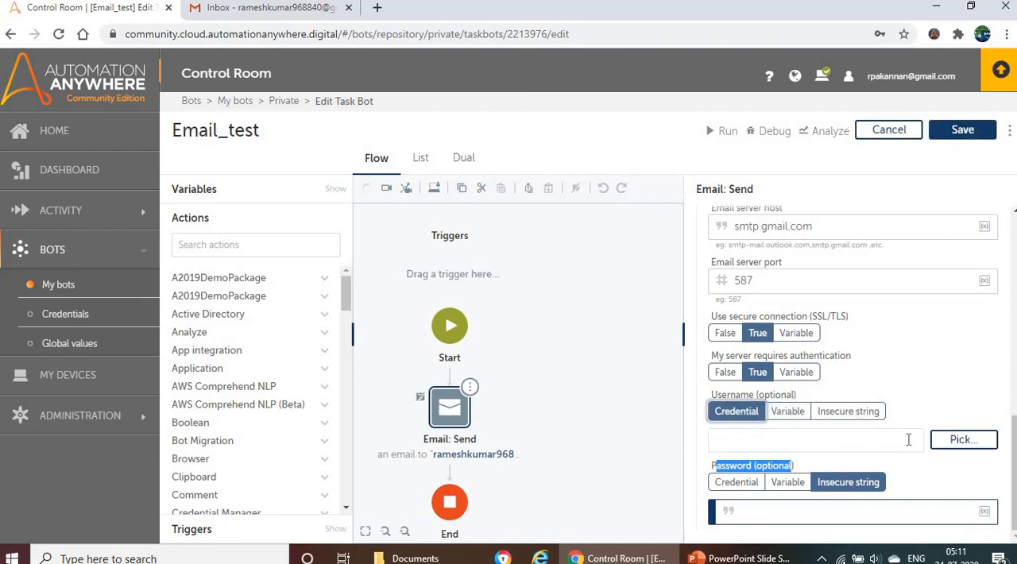
{"action": "left_click", "coordinate": [962, 446]}
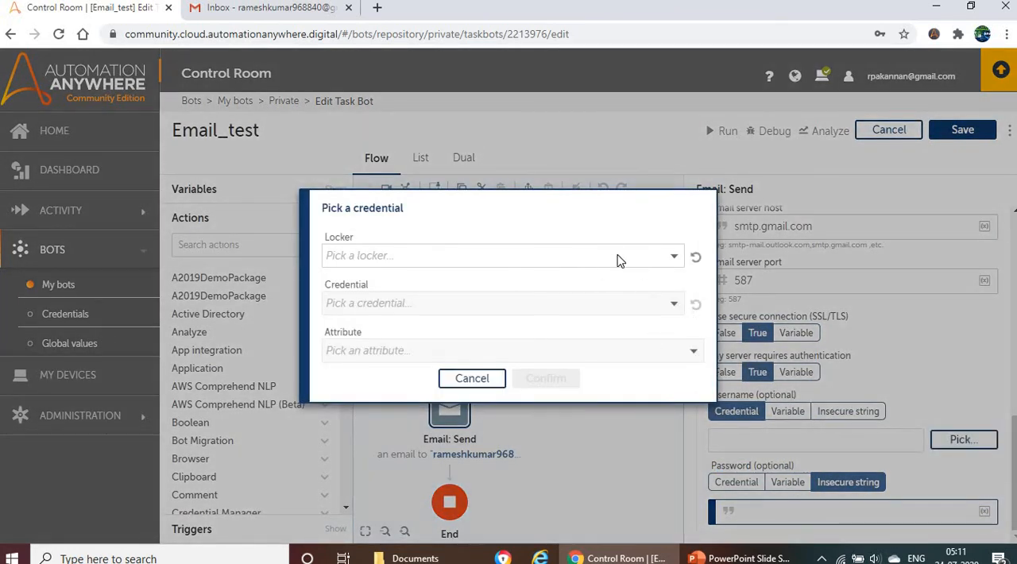
{"action": "left_click", "coordinate": [618, 258]}
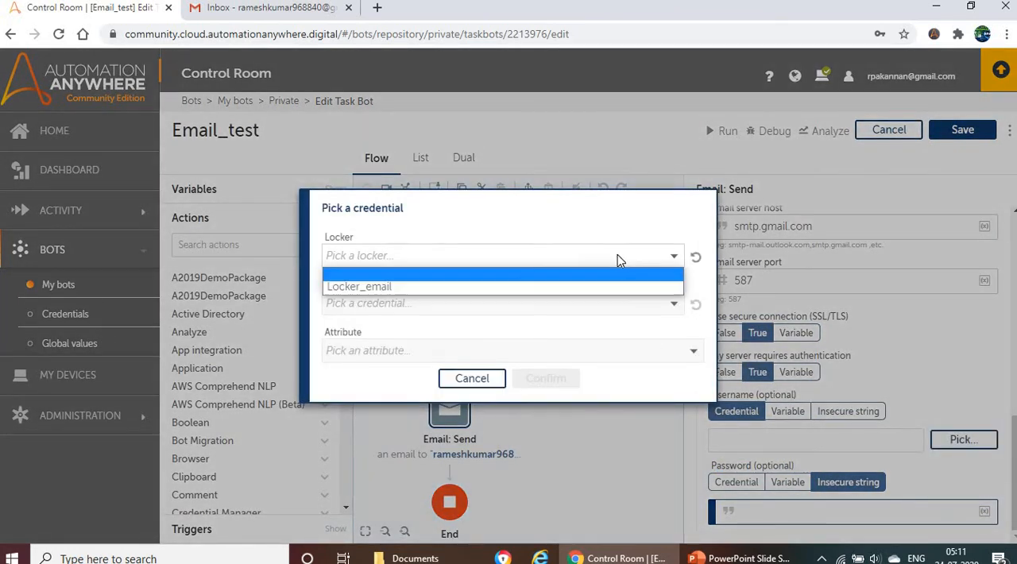
{"action": "left_click", "coordinate": [385, 288]}
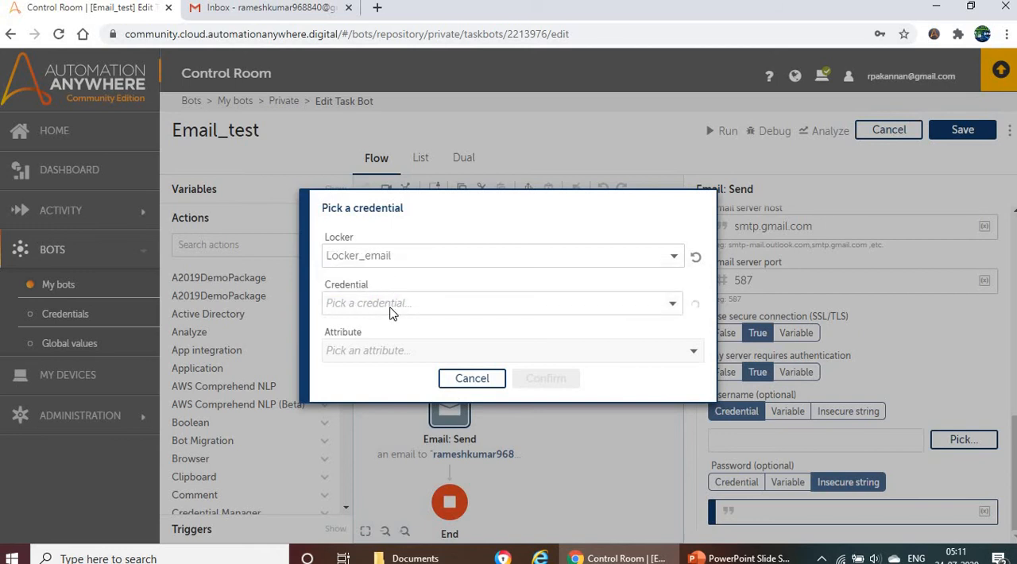
{"action": "left_click", "coordinate": [407, 305]}
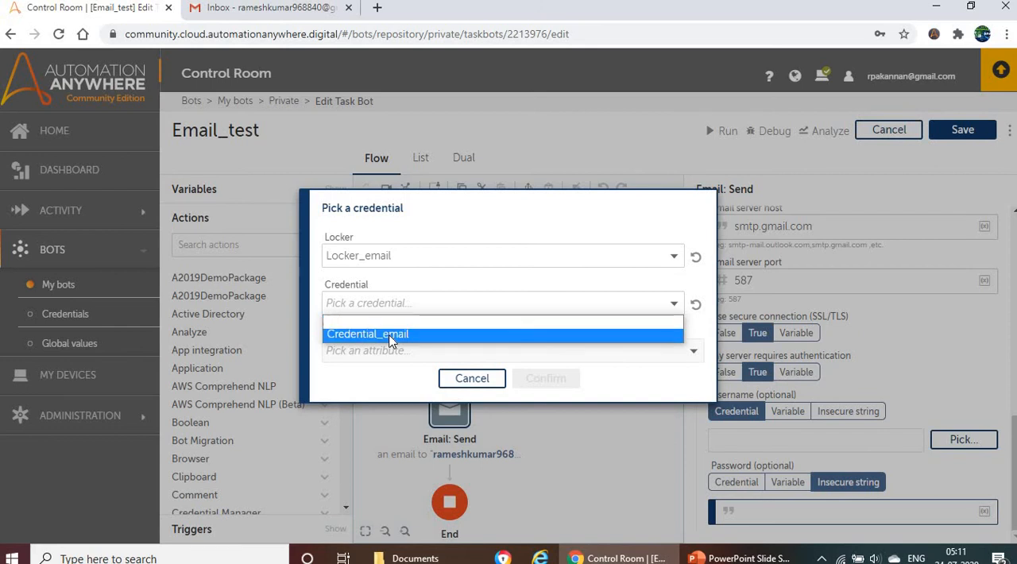
{"action": "left_click", "coordinate": [391, 335]}
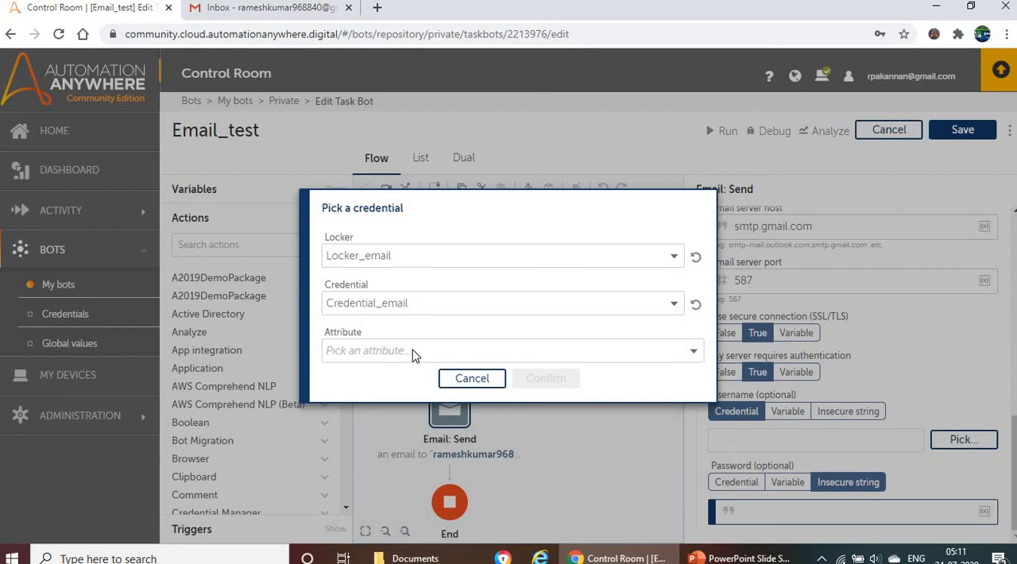
{"action": "left_click", "coordinate": [412, 350]}
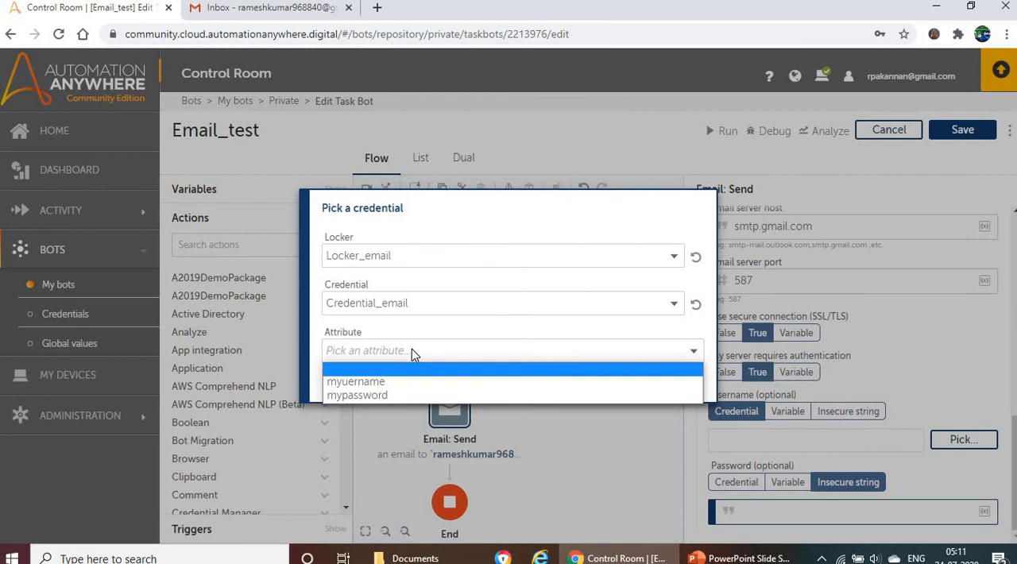
{"action": "left_click", "coordinate": [380, 386]}
{"action": "left_click", "coordinate": [539, 380]}
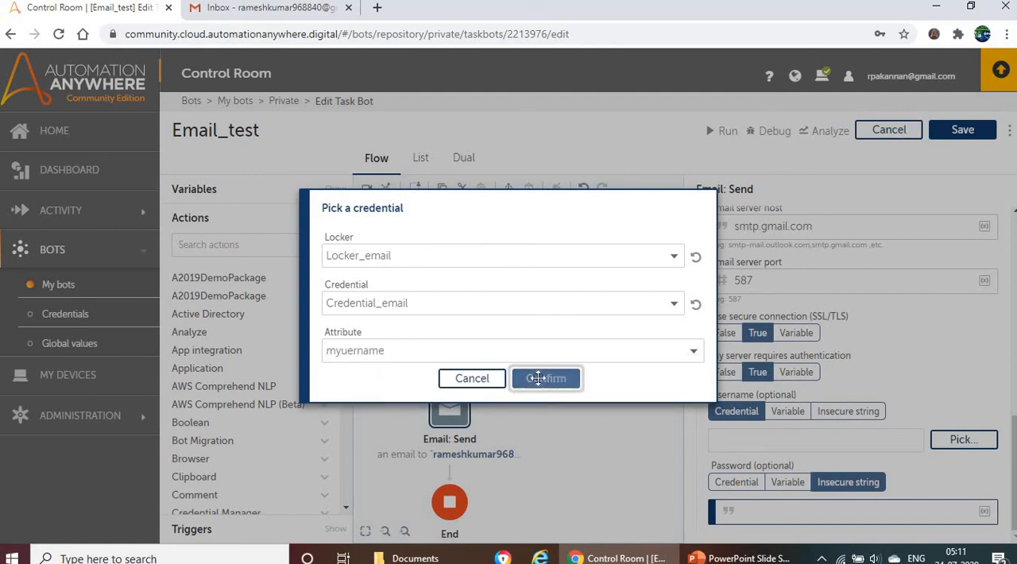
- Set the Email: Send password to a credential using locker Locker_email, credential Credential_email and attribute mypassword
{"action": "left_click", "coordinate": [746, 487]}
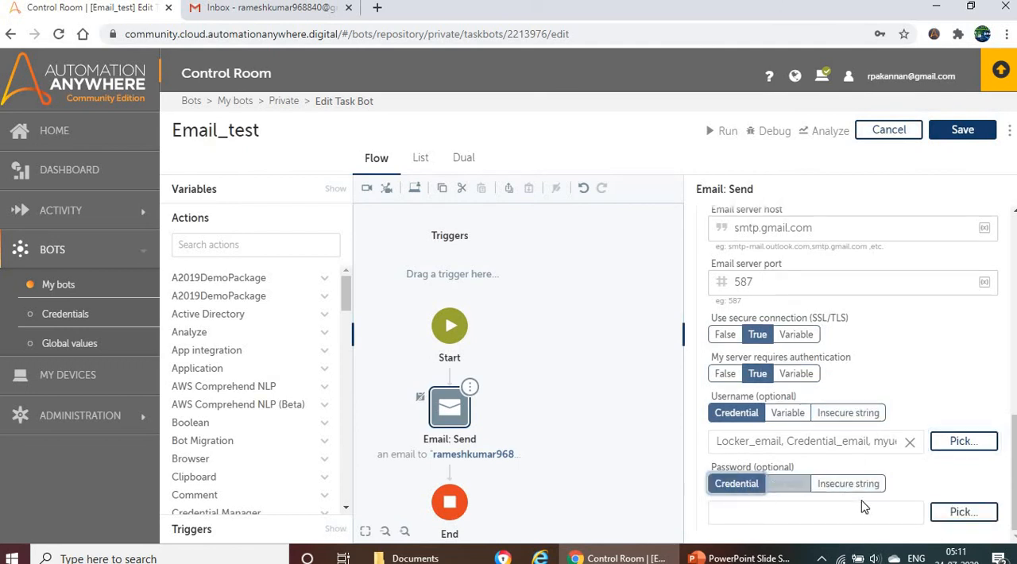
{"action": "left_click", "coordinate": [964, 512]}
{"action": "left_click", "coordinate": [445, 260]}
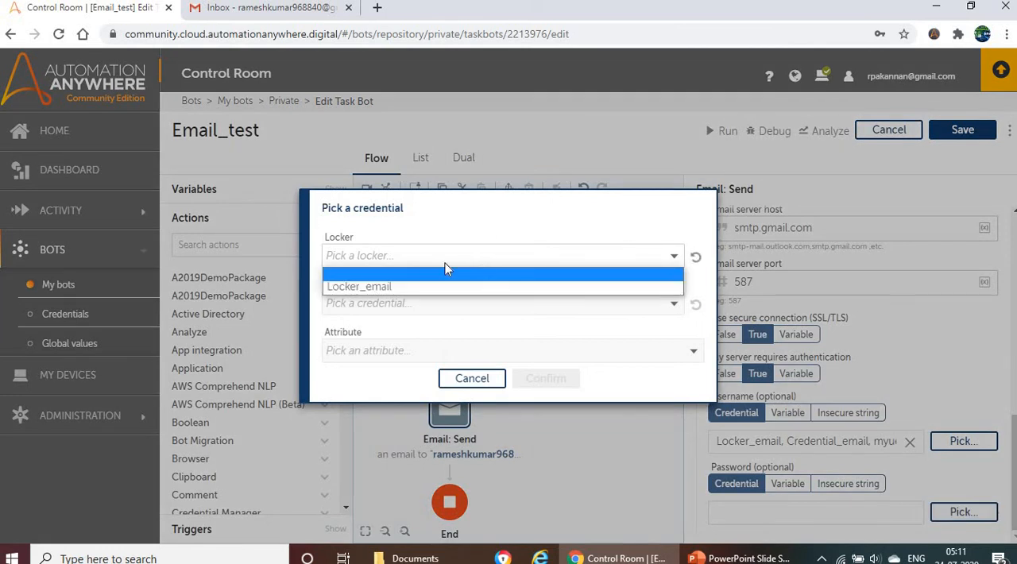
{"action": "left_click", "coordinate": [397, 287]}
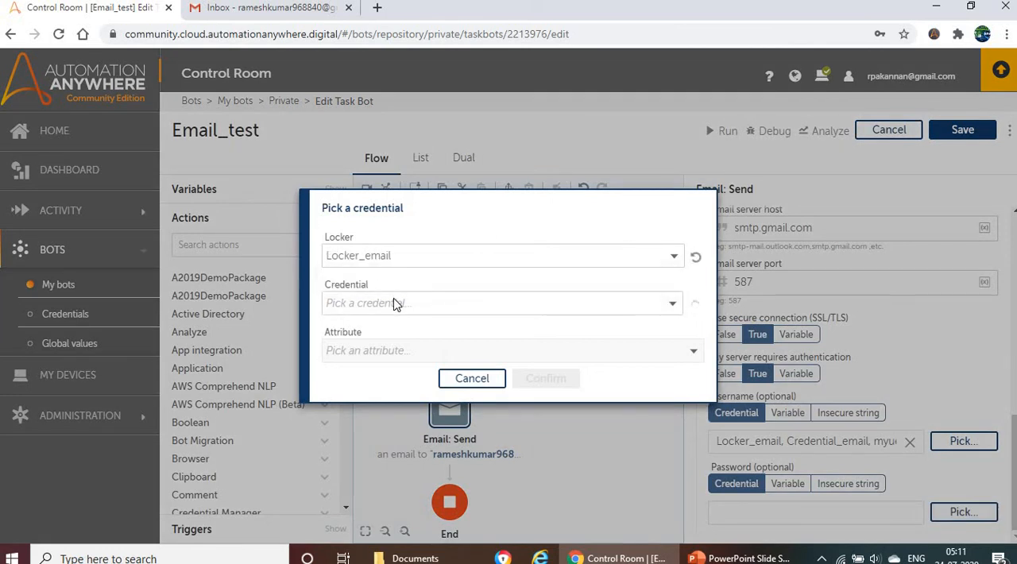
{"action": "left_click", "coordinate": [409, 302]}
{"action": "left_click", "coordinate": [367, 334]}
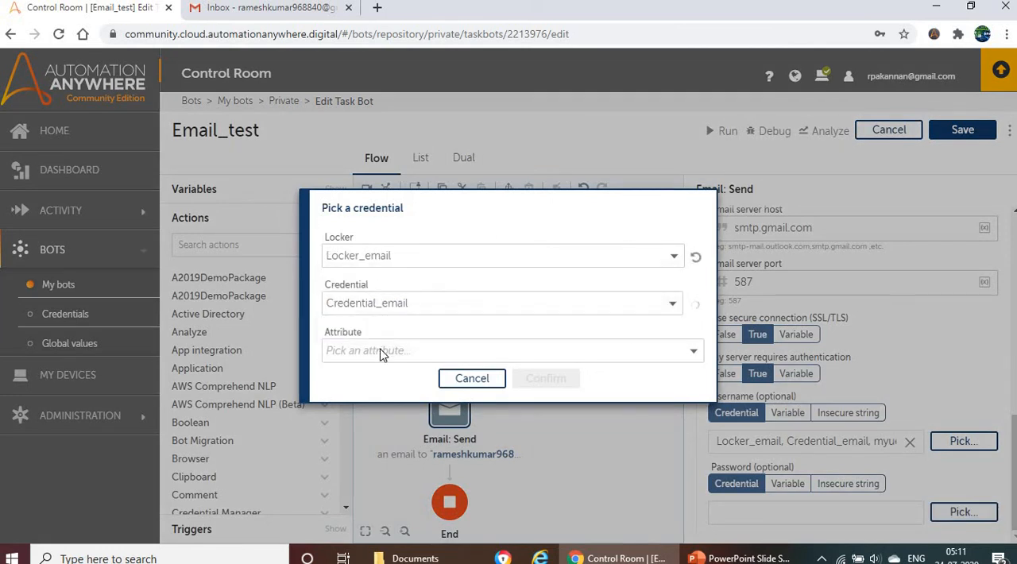
{"action": "left_click", "coordinate": [380, 350]}
{"action": "left_click", "coordinate": [371, 396]}
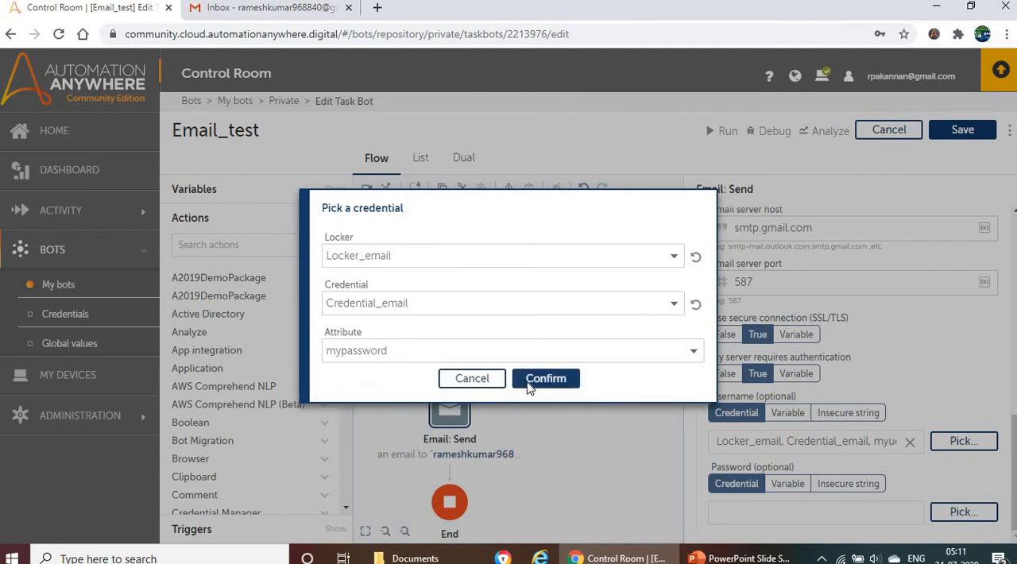
{"action": "left_click", "coordinate": [542, 380]}
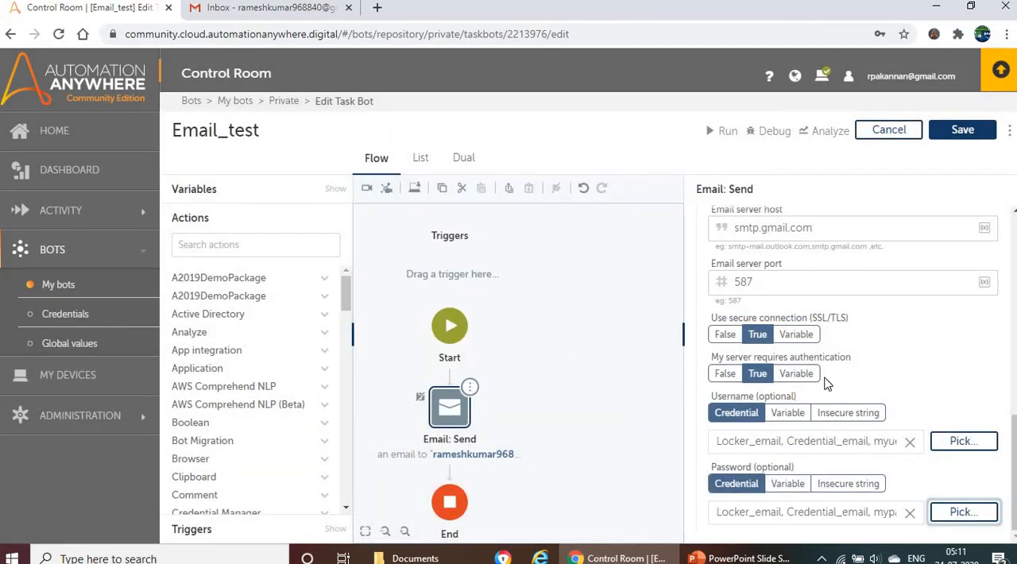
- Save the Email_test bot, run it and dismiss the run result
{"action": "scroll", "coordinate": [838, 354], "scroll_direction": "up", "scroll_amount": 2}
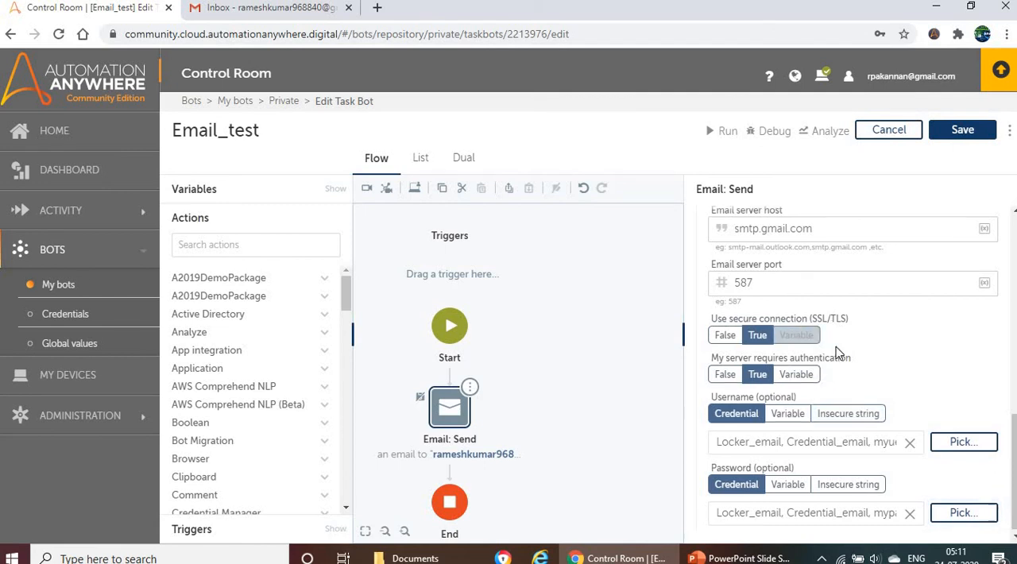
{"action": "scroll", "coordinate": [872, 292], "scroll_direction": "up", "scroll_amount": 2}
{"action": "left_click", "coordinate": [962, 130]}
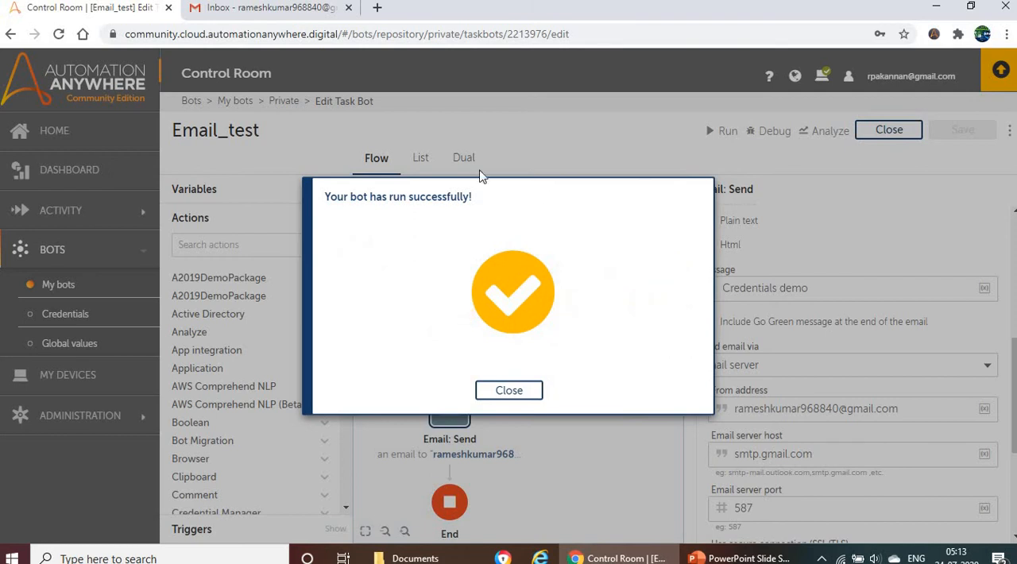
{"action": "left_click", "coordinate": [527, 392]}
- Switch to Gmail, reload the inbox to look for the bot's email, and return to Control Room
{"action": "left_click", "coordinate": [264, 18]}
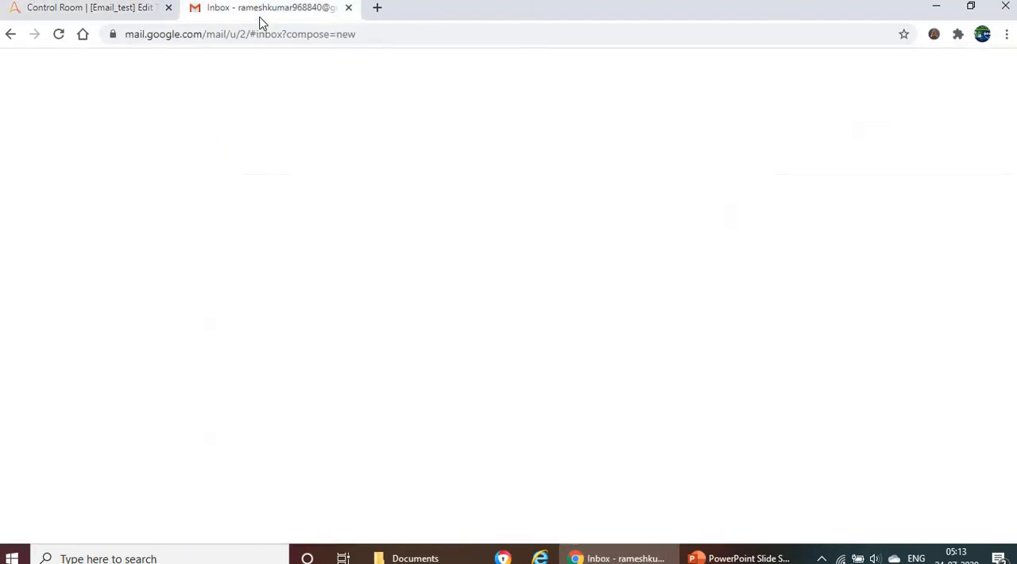
{"action": "left_click", "coordinate": [58, 34]}
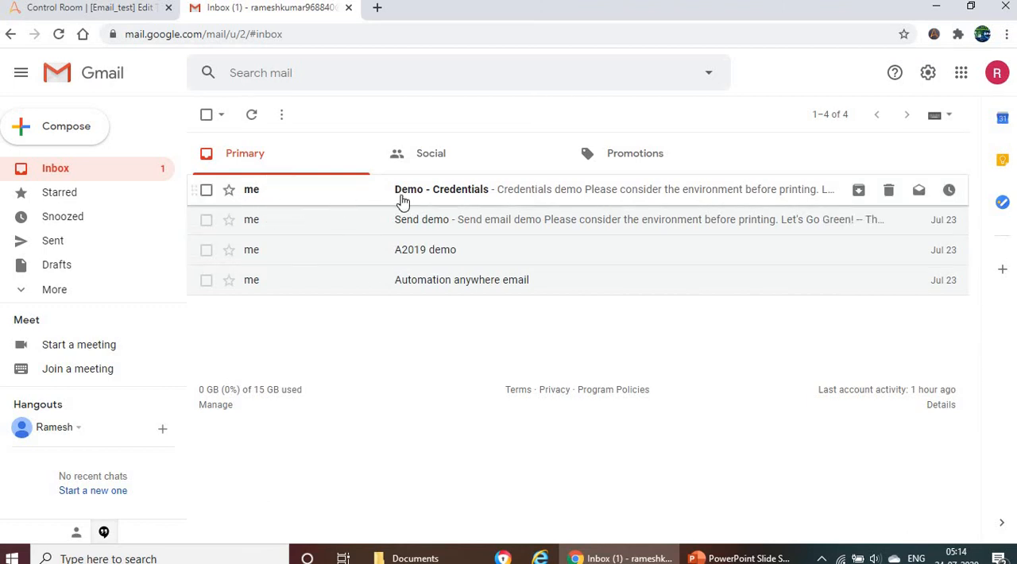
{"action": "left_click", "coordinate": [67, 9]}
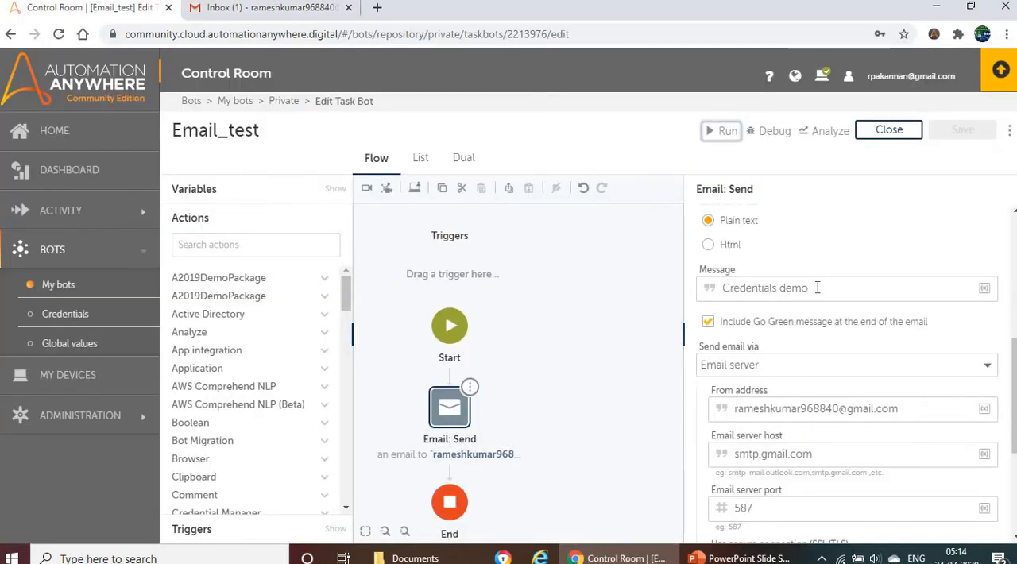
- Examine the recipient, subject, message and email server settings of Email: Send and compare them with the email in the Gmail inbox
{"action": "scroll", "coordinate": [846, 330], "scroll_direction": "up", "scroll_amount": 5}
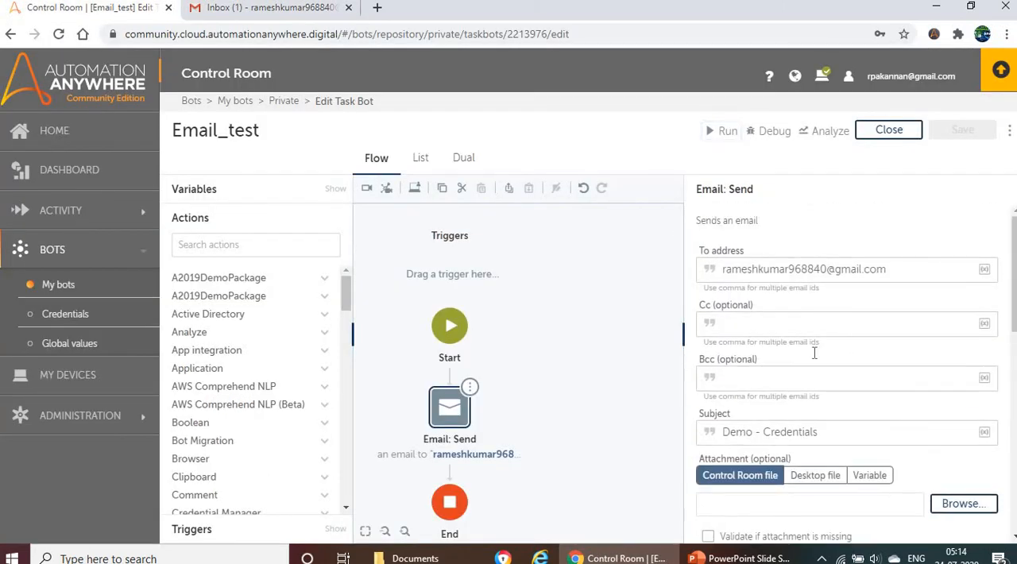
{"action": "scroll", "coordinate": [822, 362], "scroll_direction": "down", "scroll_amount": 4}
{"action": "scroll", "coordinate": [820, 375], "scroll_direction": "down", "scroll_amount": 3}
{"action": "scroll", "coordinate": [783, 401], "scroll_direction": "up", "scroll_amount": 1}
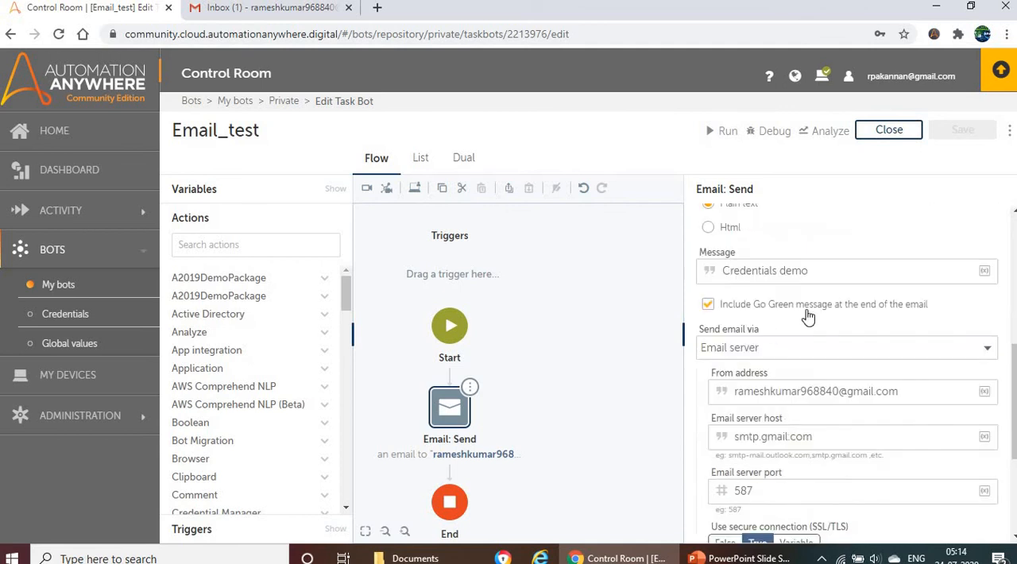
{"action": "scroll", "coordinate": [805, 302], "scroll_direction": "up", "scroll_amount": 4}
{"action": "scroll", "coordinate": [805, 301], "scroll_direction": "up", "scroll_amount": 4}
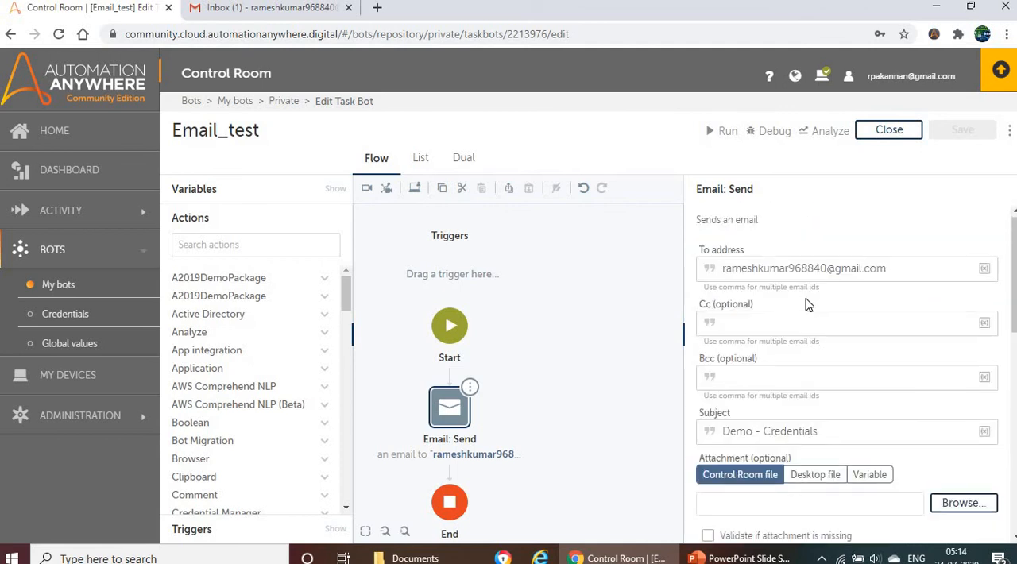
{"action": "scroll", "coordinate": [806, 303], "scroll_direction": "down", "scroll_amount": 7}
{"action": "scroll", "coordinate": [805, 308], "scroll_direction": "down", "scroll_amount": 1}
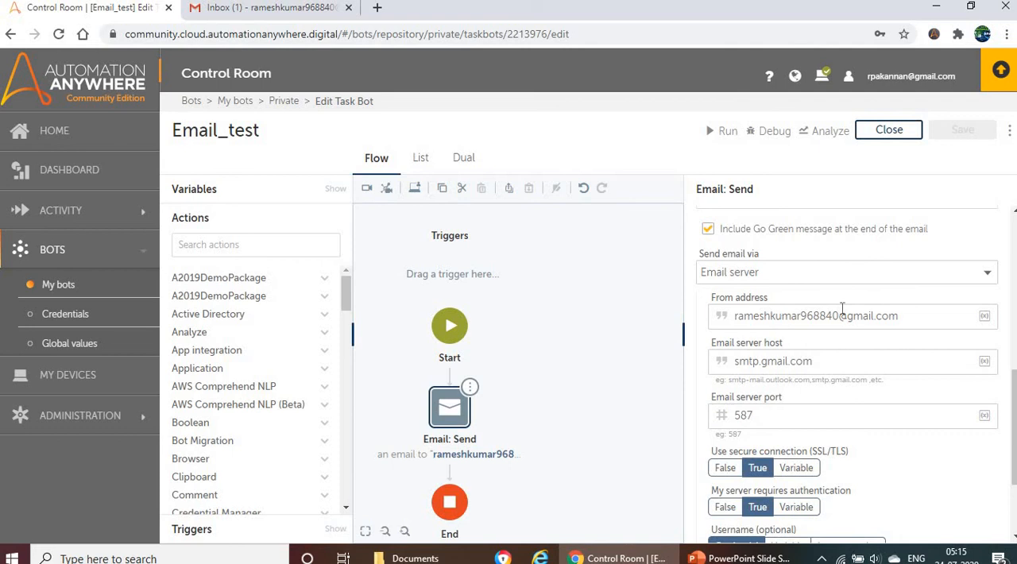
{"action": "scroll", "coordinate": [842, 309], "scroll_direction": "up", "scroll_amount": 2}
{"action": "triple_click", "coordinate": [724, 350]}
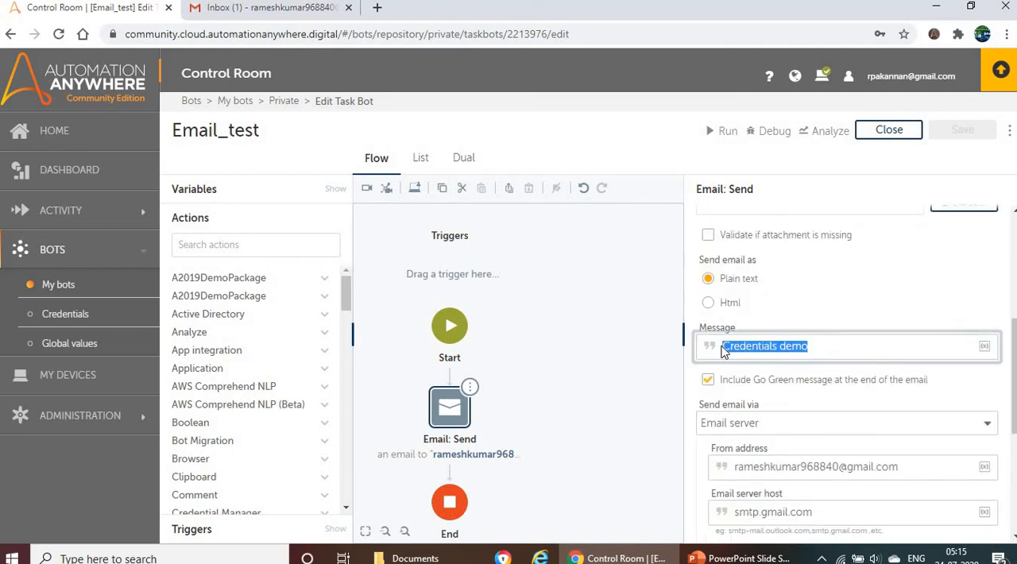
{"action": "scroll", "coordinate": [845, 325], "scroll_direction": "up", "scroll_amount": 2}
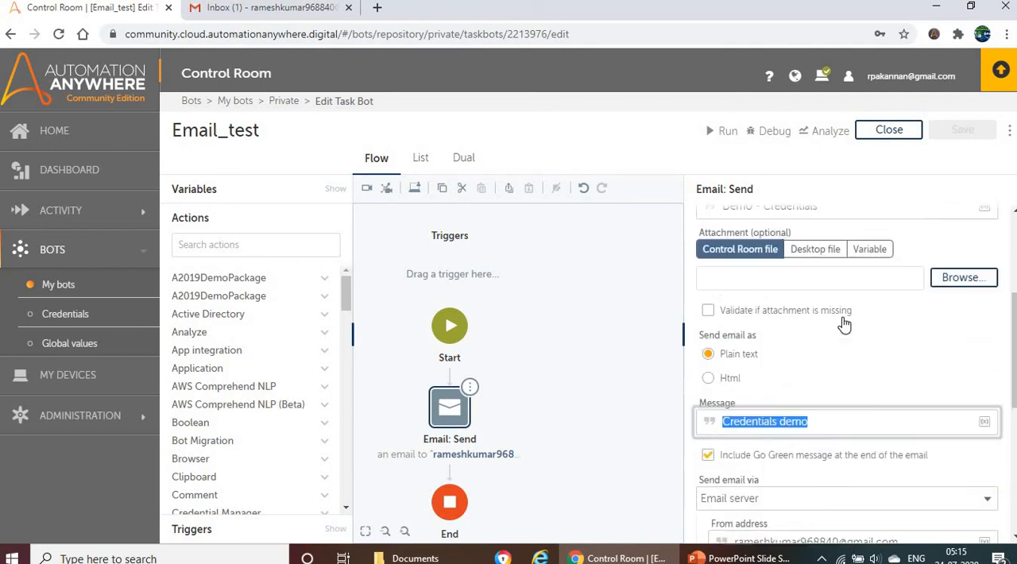
{"action": "scroll", "coordinate": [843, 358], "scroll_direction": "down", "scroll_amount": 1}
{"action": "scroll", "coordinate": [843, 385], "scroll_direction": "down", "scroll_amount": 3}
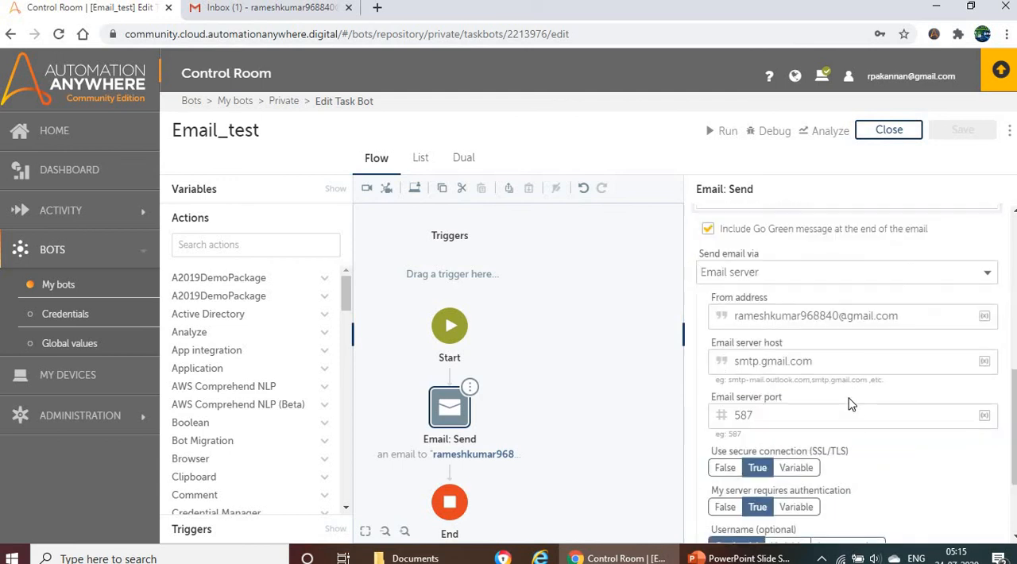
{"action": "left_click", "coordinate": [230, 9]}
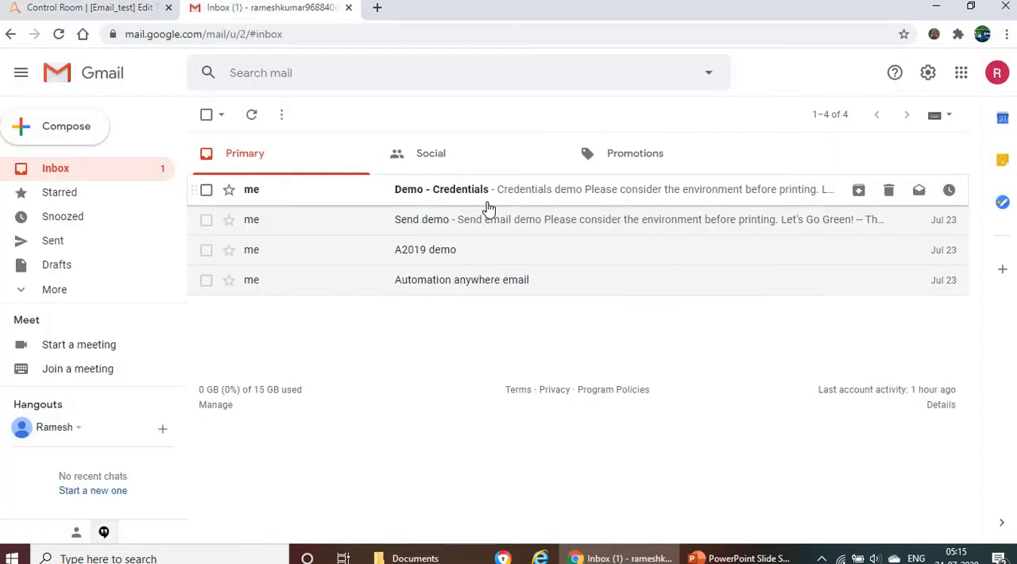
- Return to Control Room, start a new Email_test variable named Credential_variable and set its type to Credential
{"action": "left_click", "coordinate": [65, 8]}
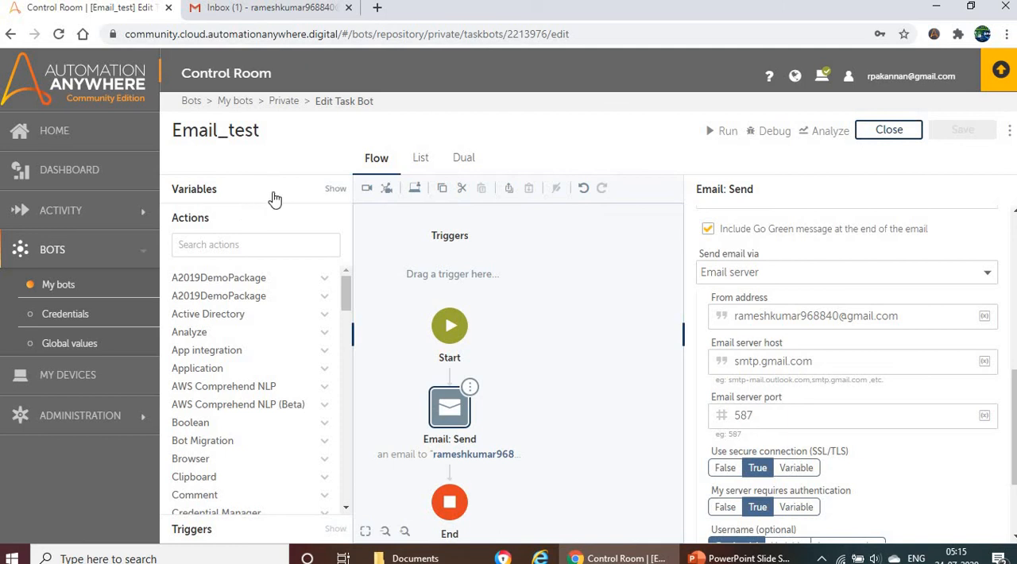
{"action": "left_click", "coordinate": [214, 194]}
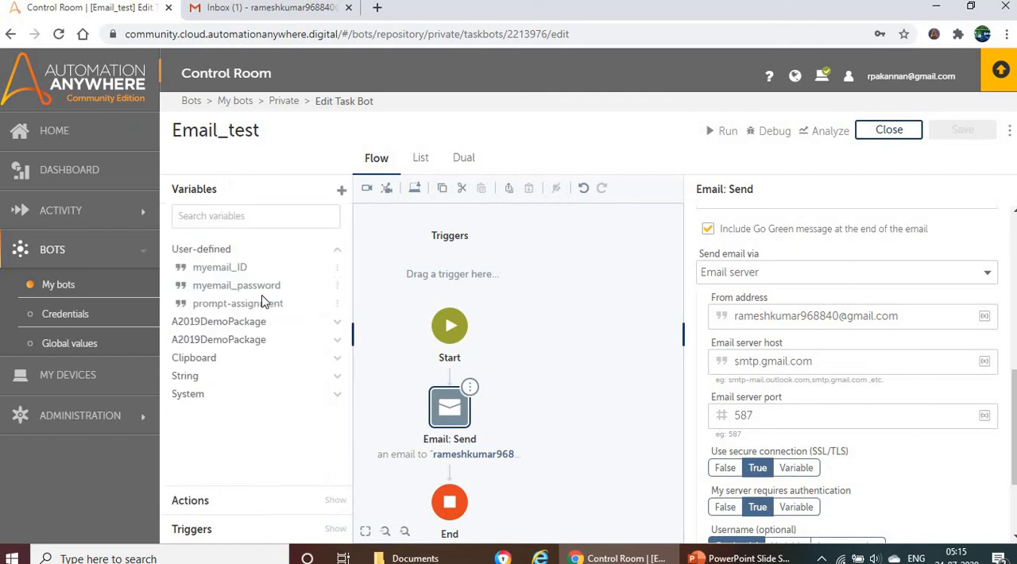
{"action": "left_click", "coordinate": [231, 248]}
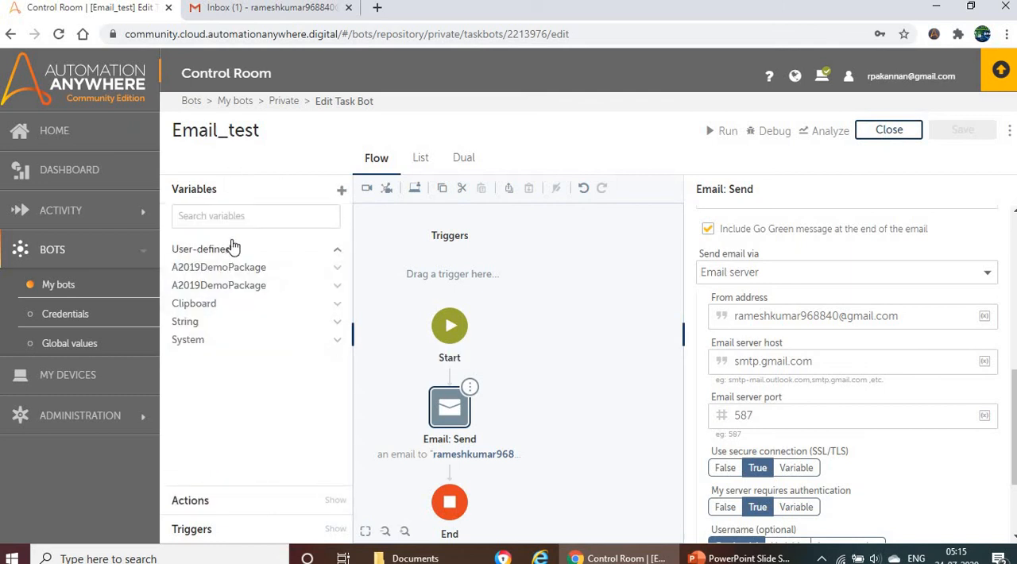
{"action": "left_click", "coordinate": [341, 190]}
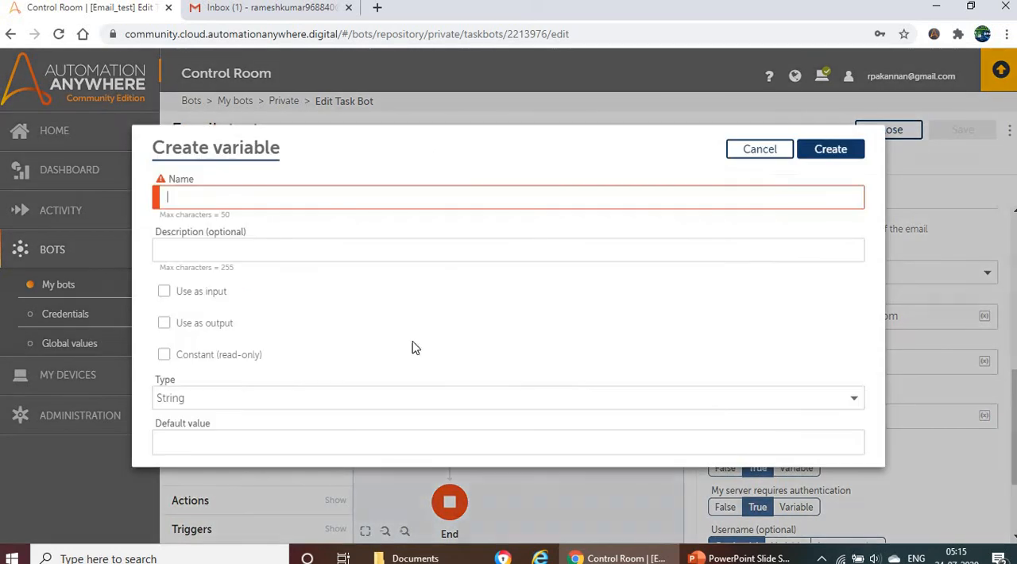
{"action": "type", "text": "Credential"}
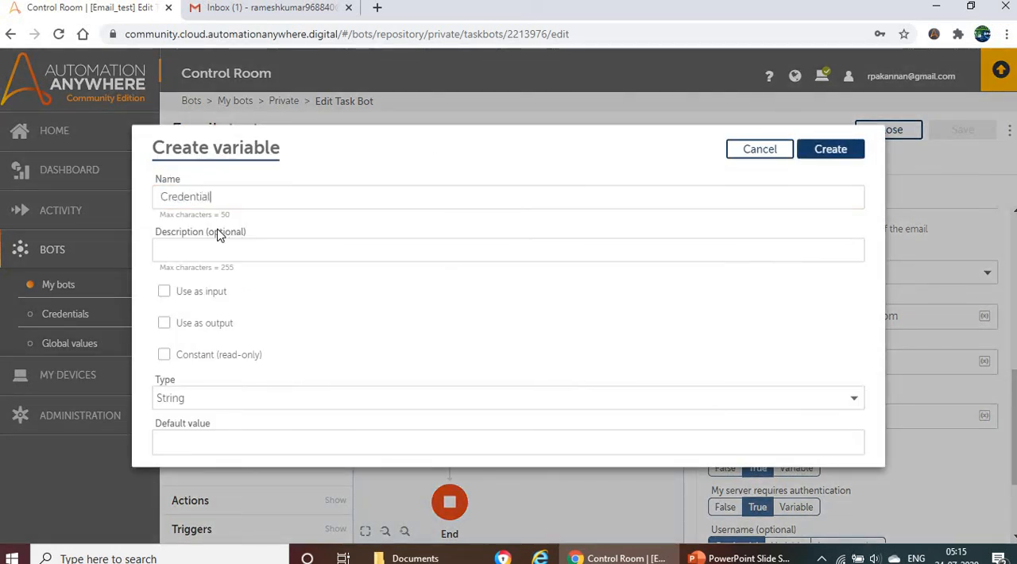
{"action": "type", "text": "_varia"}
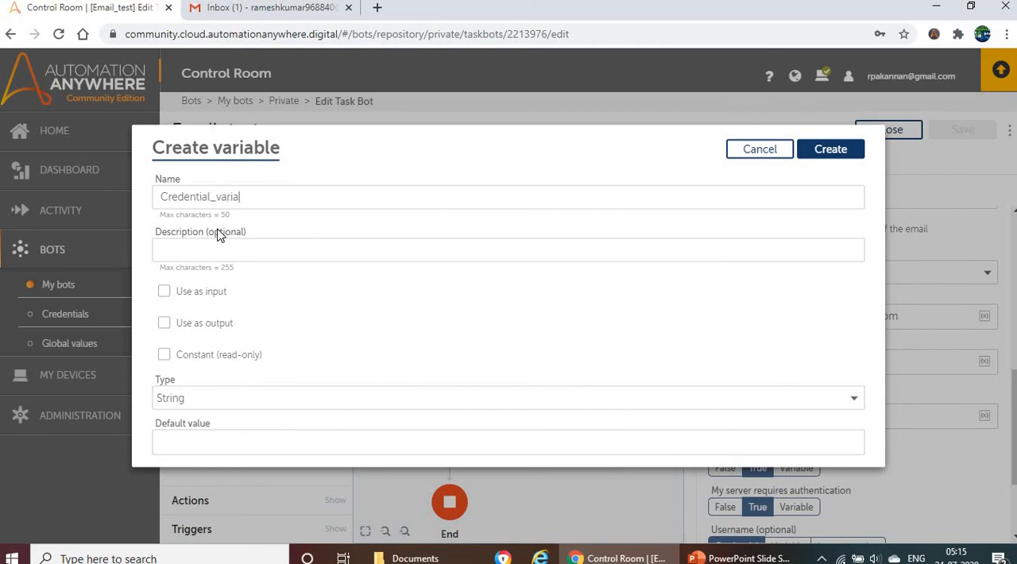
{"action": "type", "text": "ble"}
{"action": "left_click", "coordinate": [211, 403]}
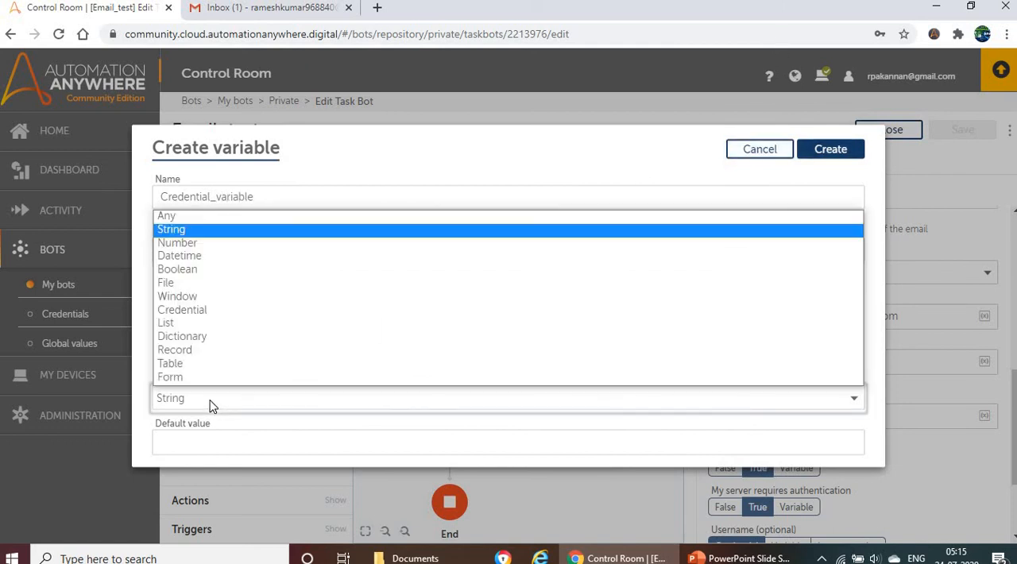
{"action": "left_click", "coordinate": [191, 318]}
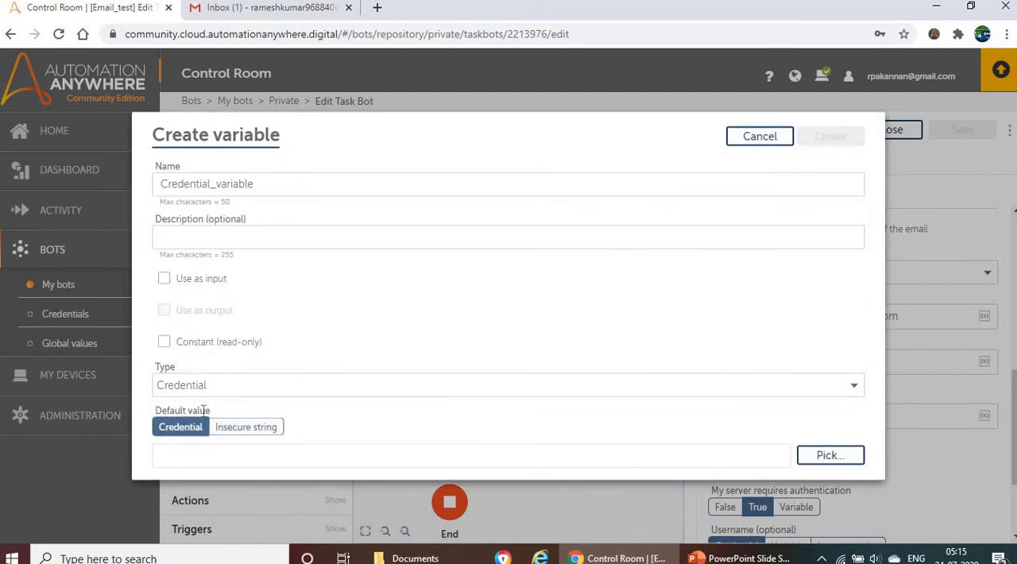
- Set the variable's default value to the myuername attribute of Credential_email in Locker_email and create the variable
{"action": "left_click", "coordinate": [816, 460]}
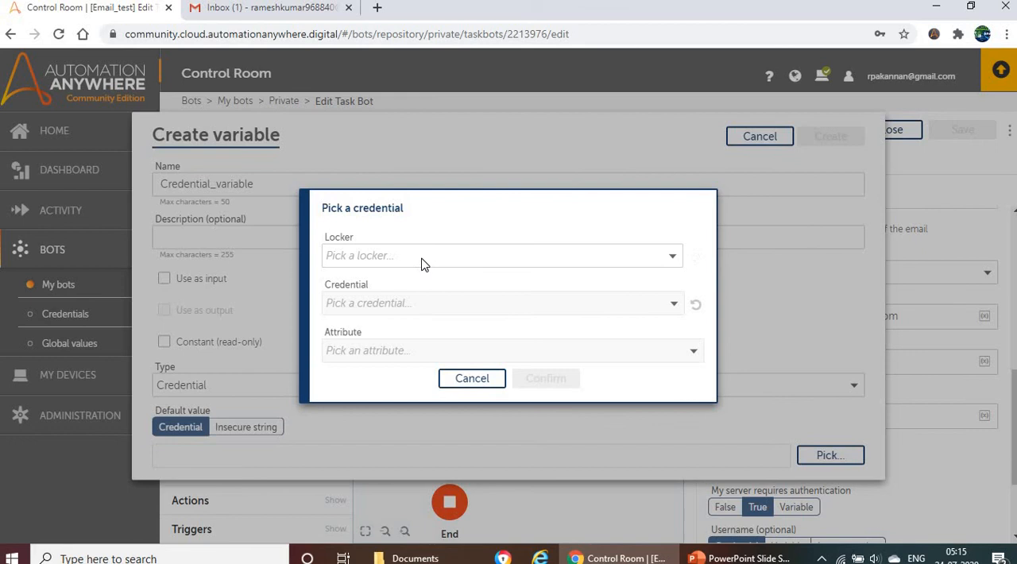
{"action": "left_click", "coordinate": [420, 258]}
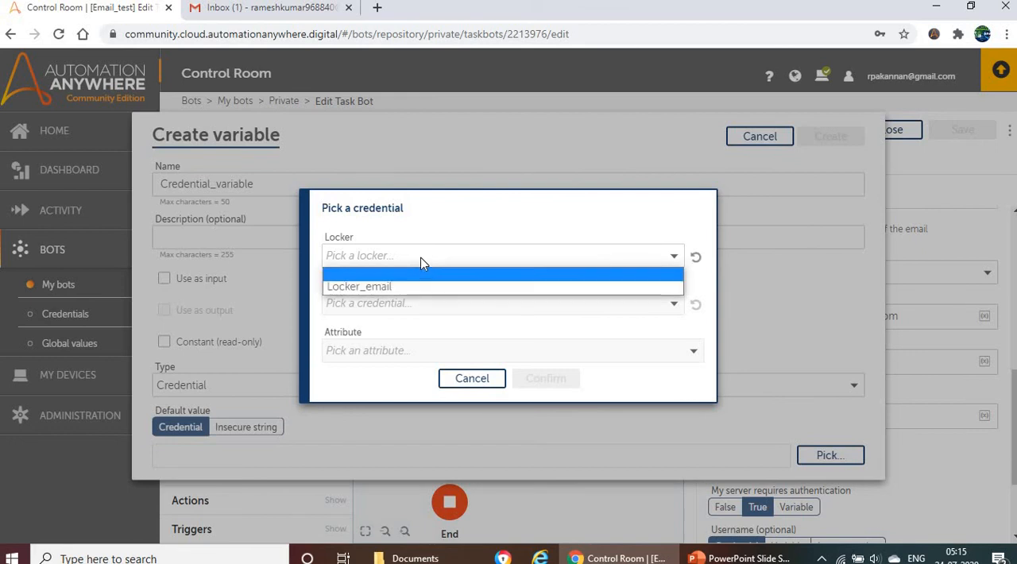
{"action": "left_click", "coordinate": [370, 287]}
{"action": "left_click", "coordinate": [394, 303]}
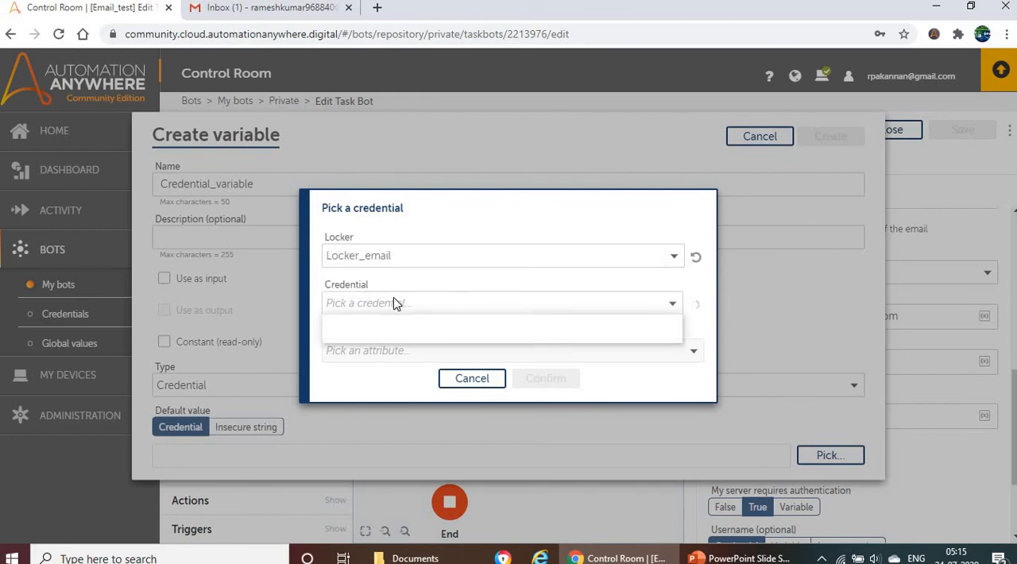
{"action": "left_click", "coordinate": [445, 342]}
{"action": "left_click", "coordinate": [441, 355]}
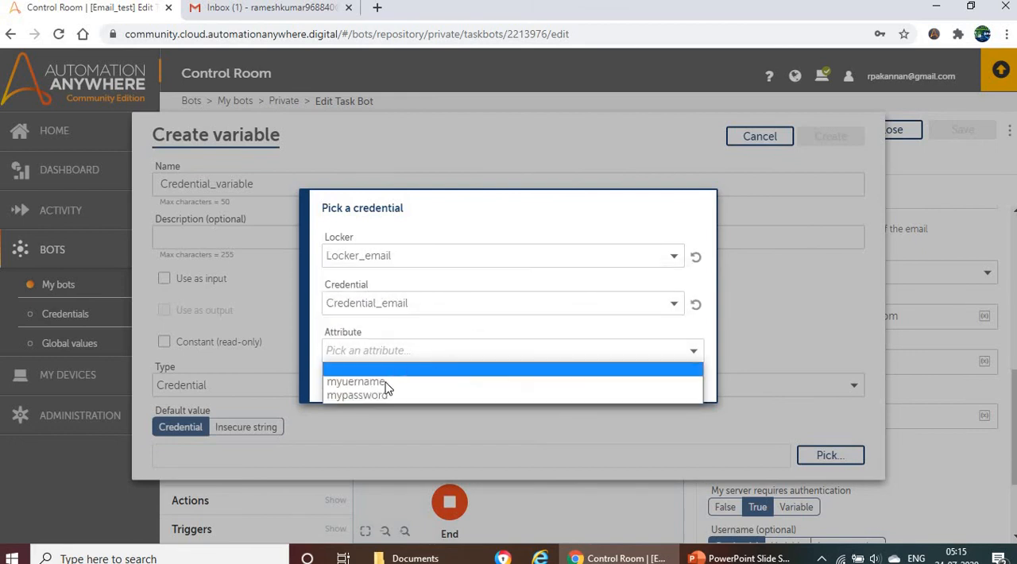
{"action": "left_click", "coordinate": [382, 385]}
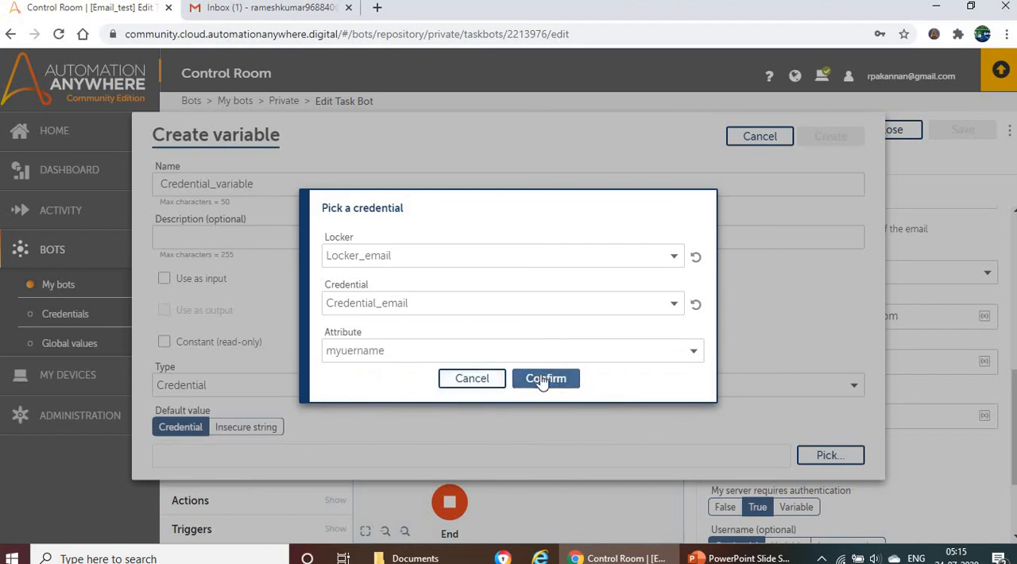
{"action": "left_click", "coordinate": [543, 380]}
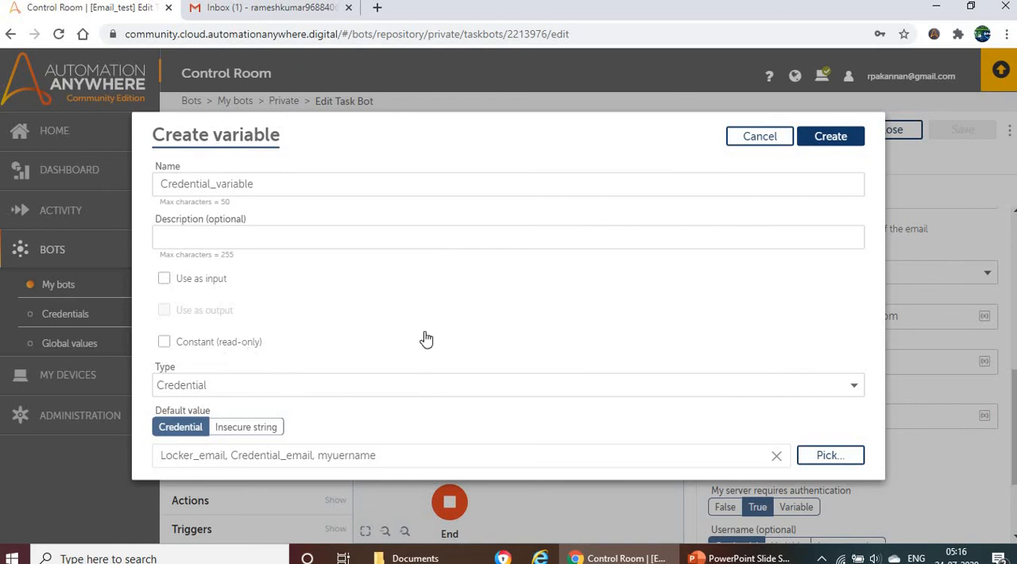
{"action": "left_click", "coordinate": [827, 141]}
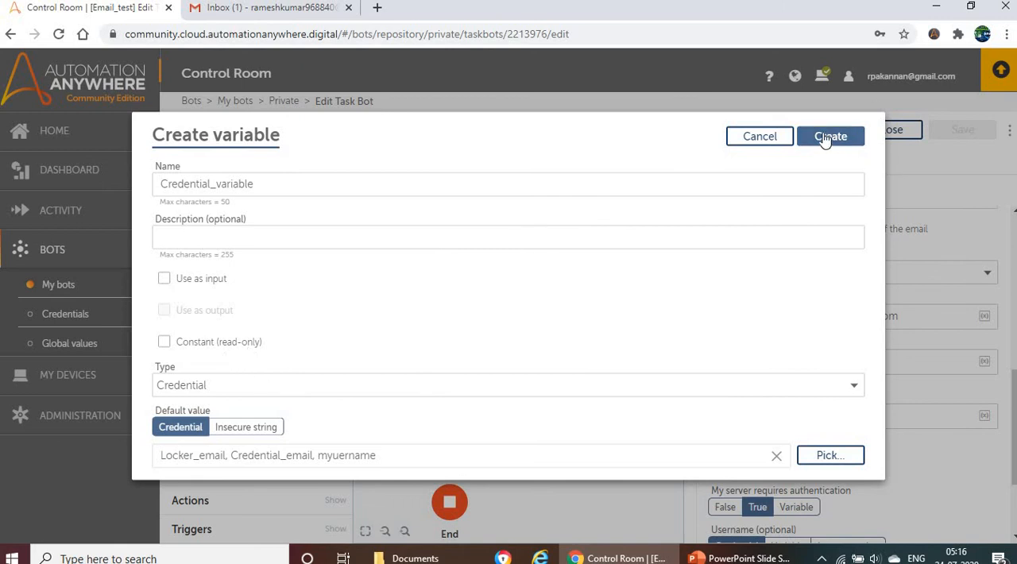